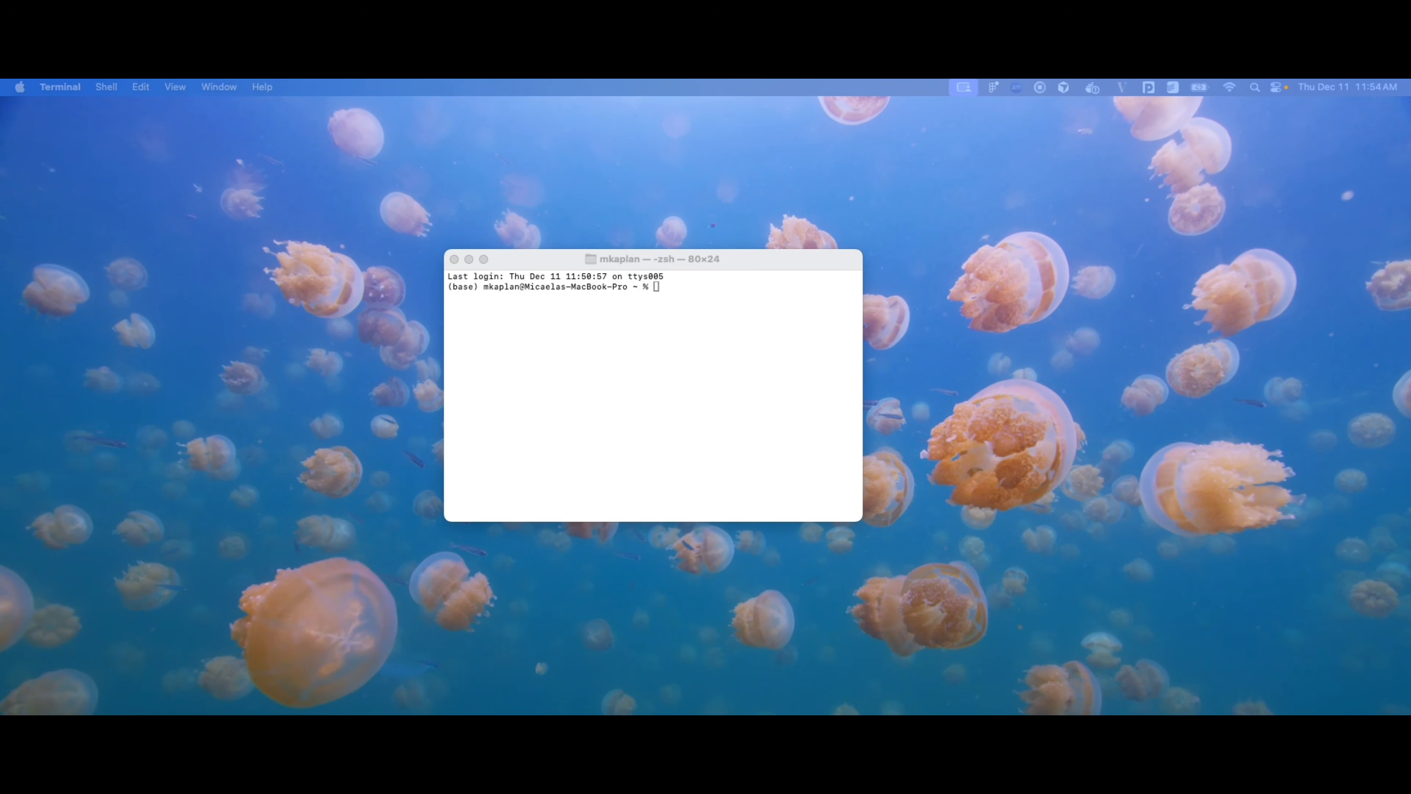
Step: Create conda environment 'lso' with Python 3.12, confirming the package installation with y
left_click(633, 326)
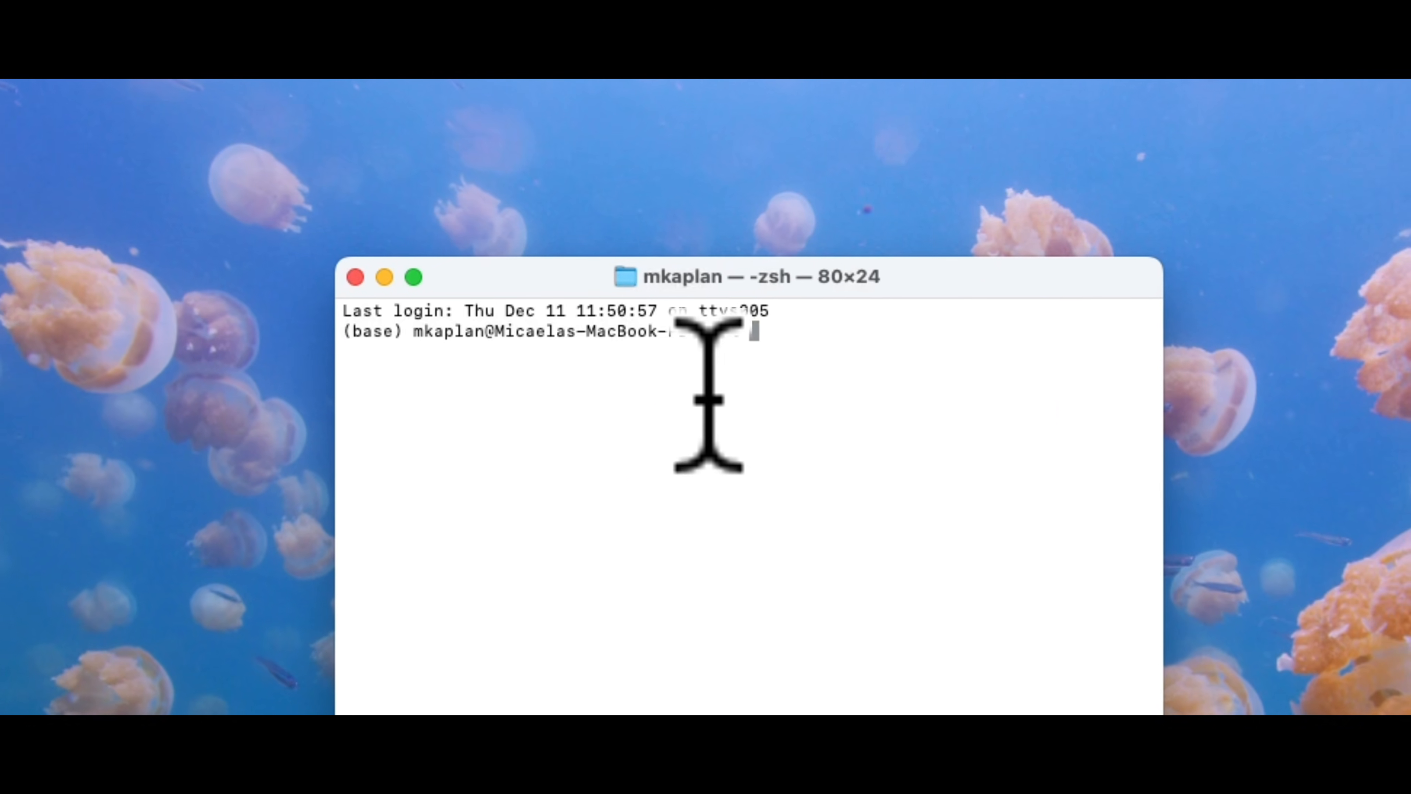
type("conda cre")
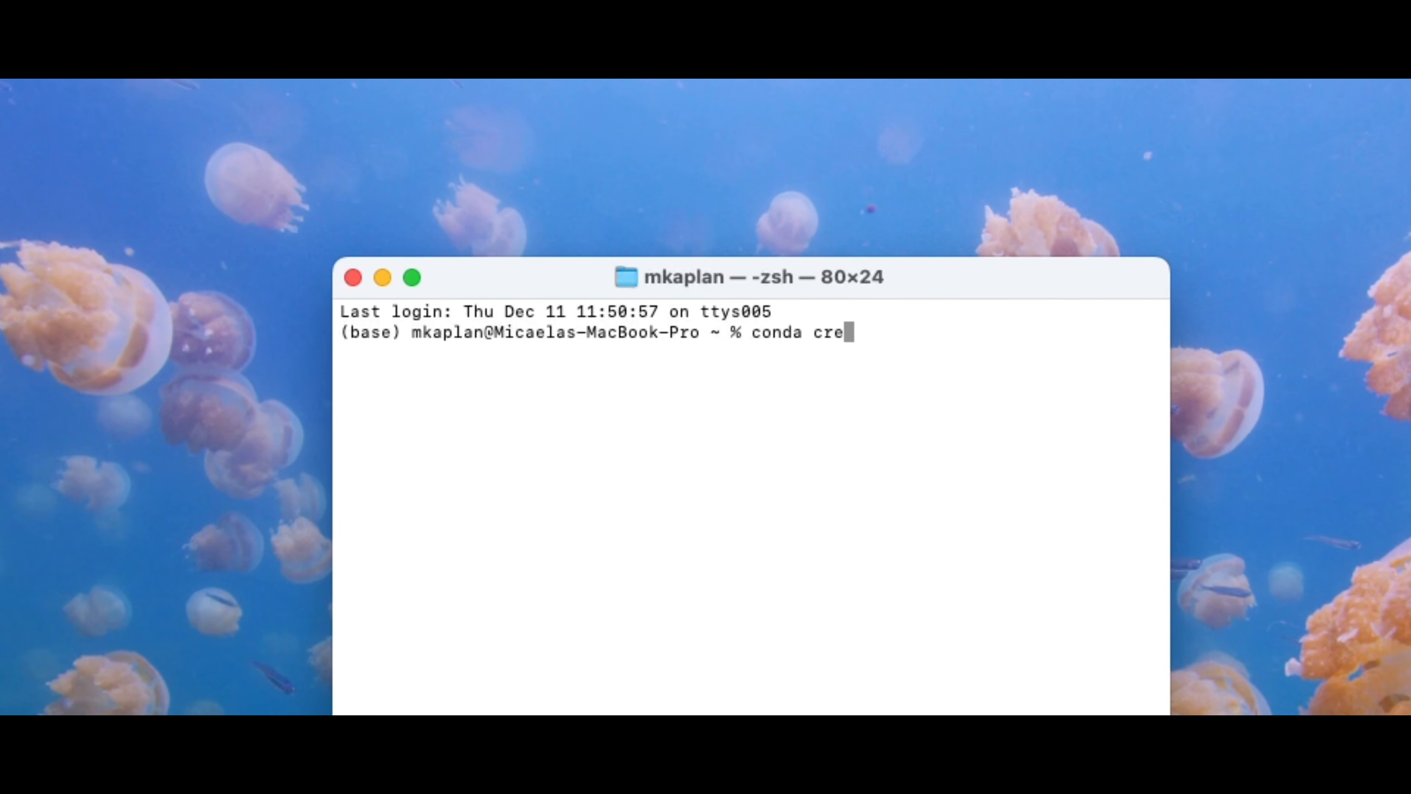
type("ate --name ")
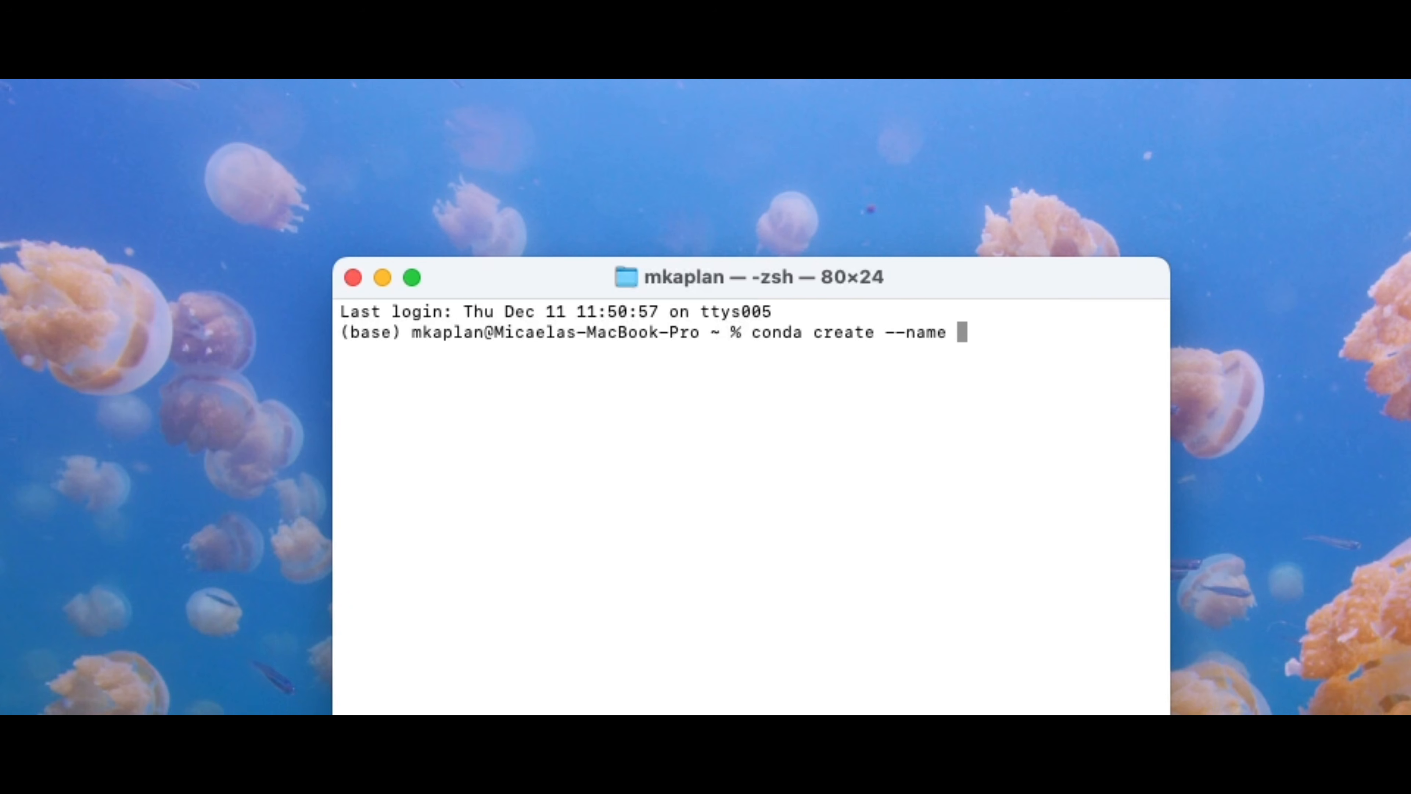
type("lso python=")
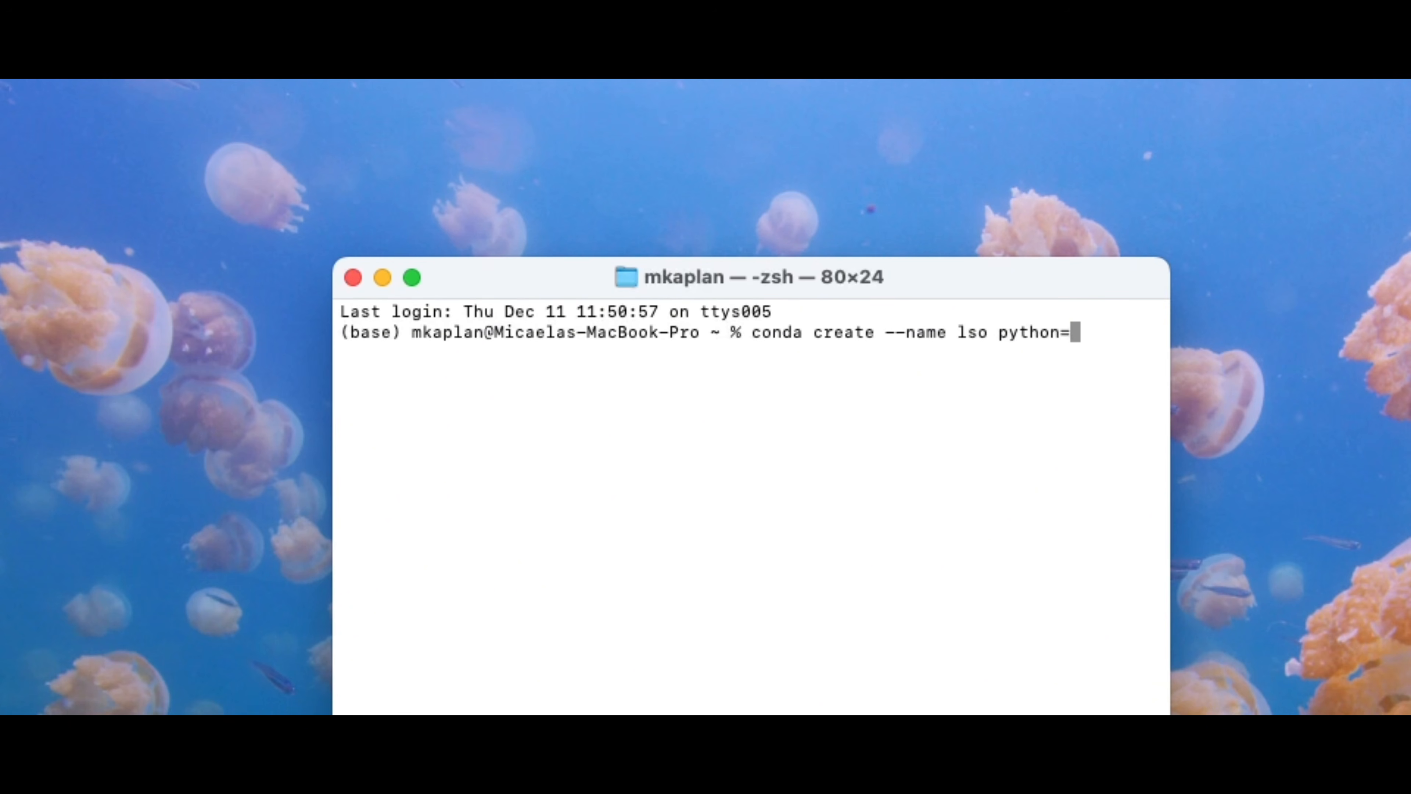
type("3.12")
key("Return")
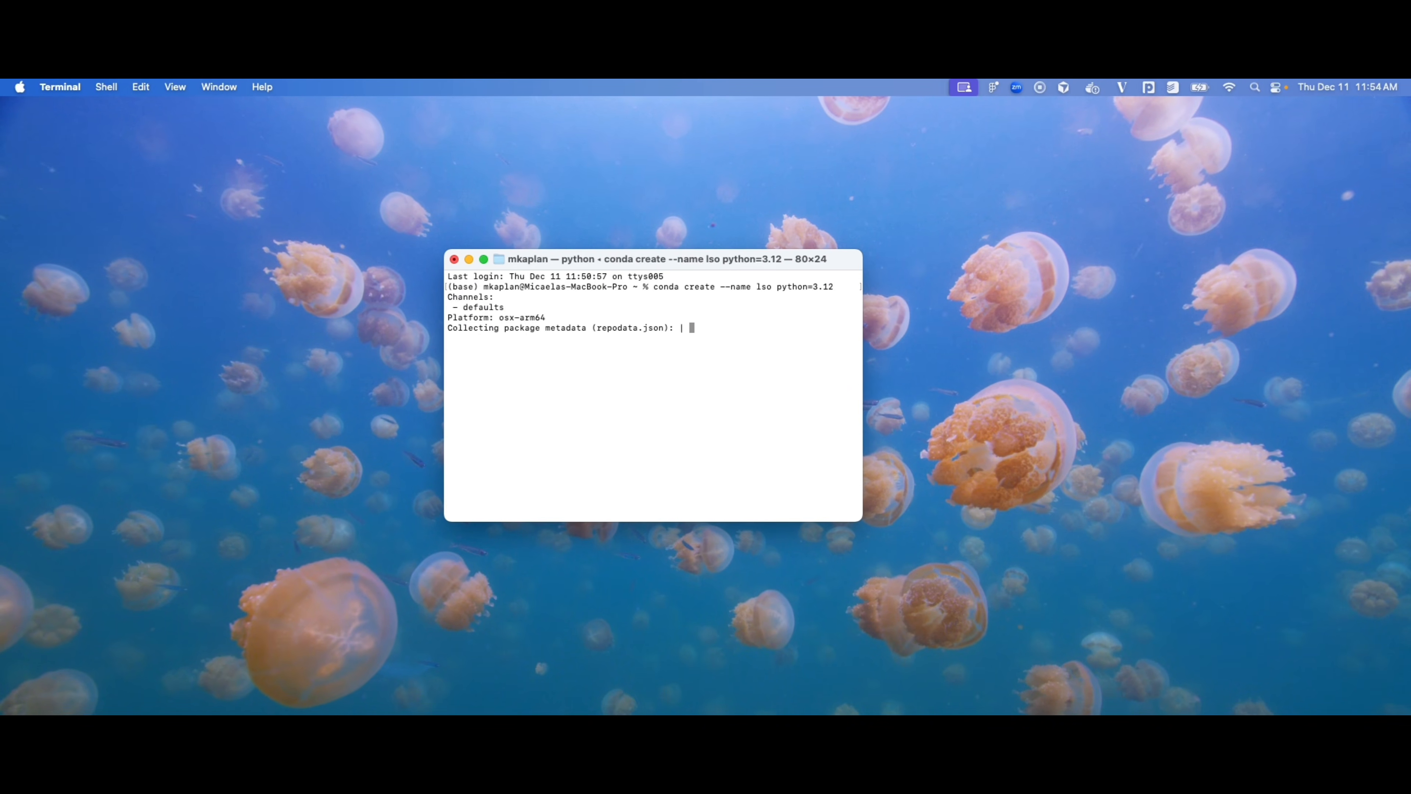
type("y")
key("Return")
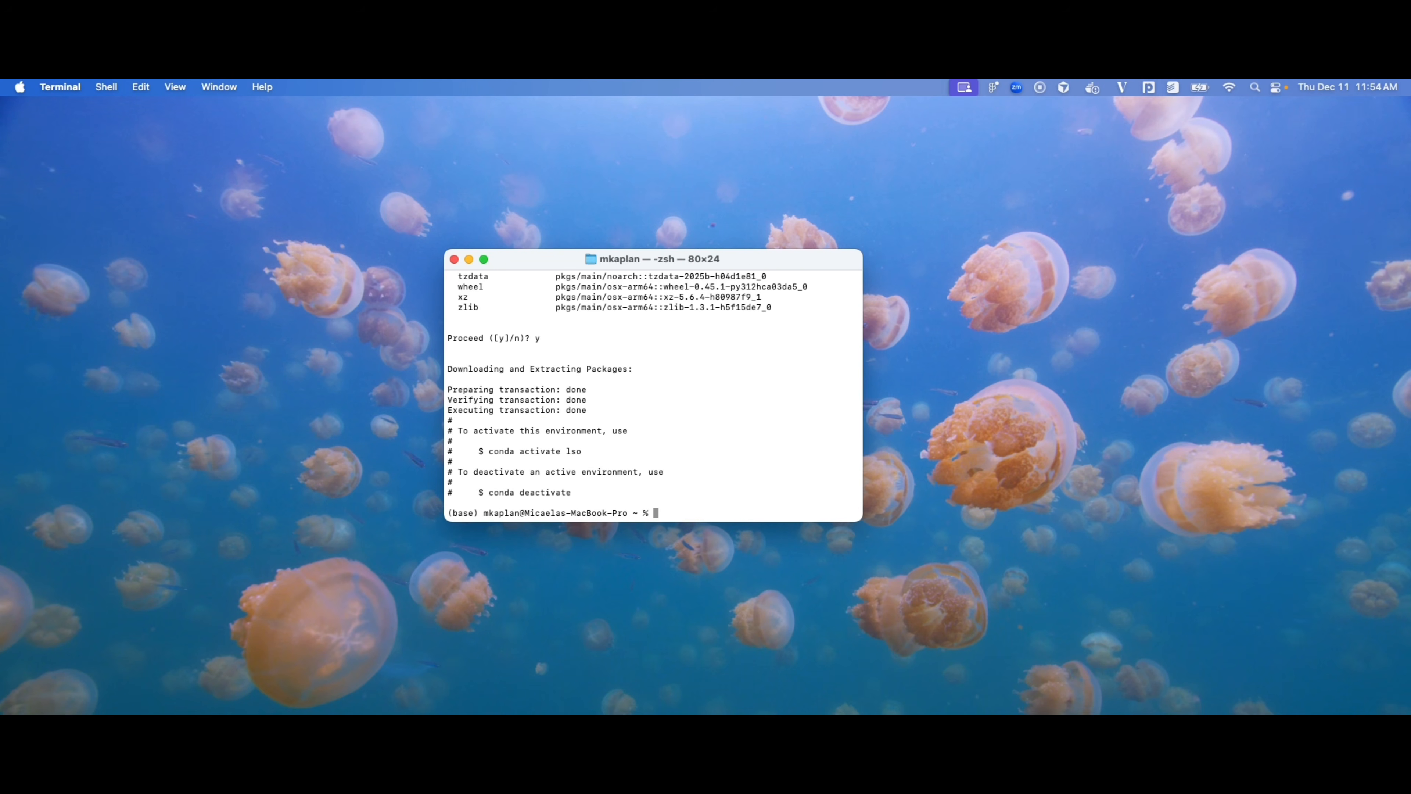
Step: Activate lso and run 'pip install -U label-studio', then enter 'label-studio start'
type("conda activate lso")
key("Return")
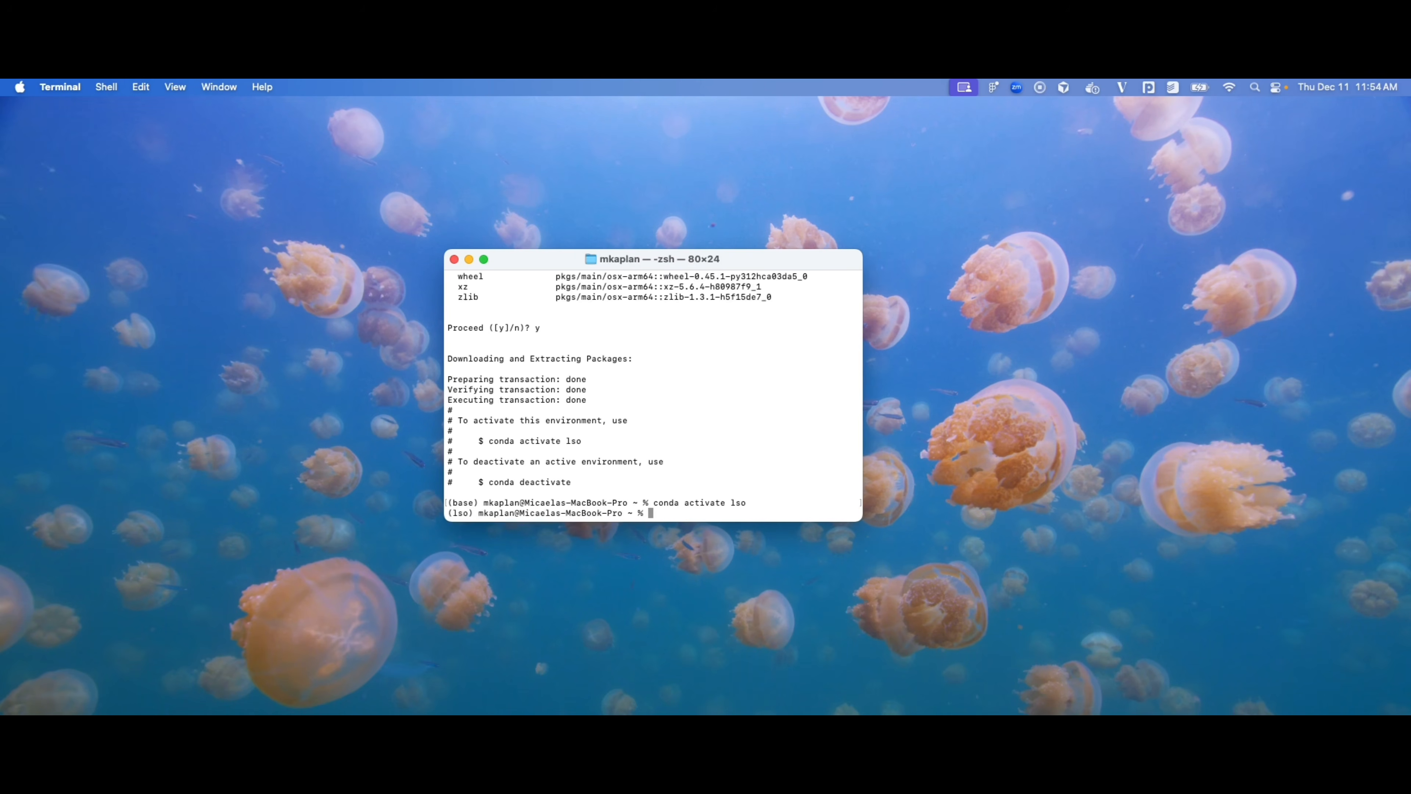
type("pip install -U")
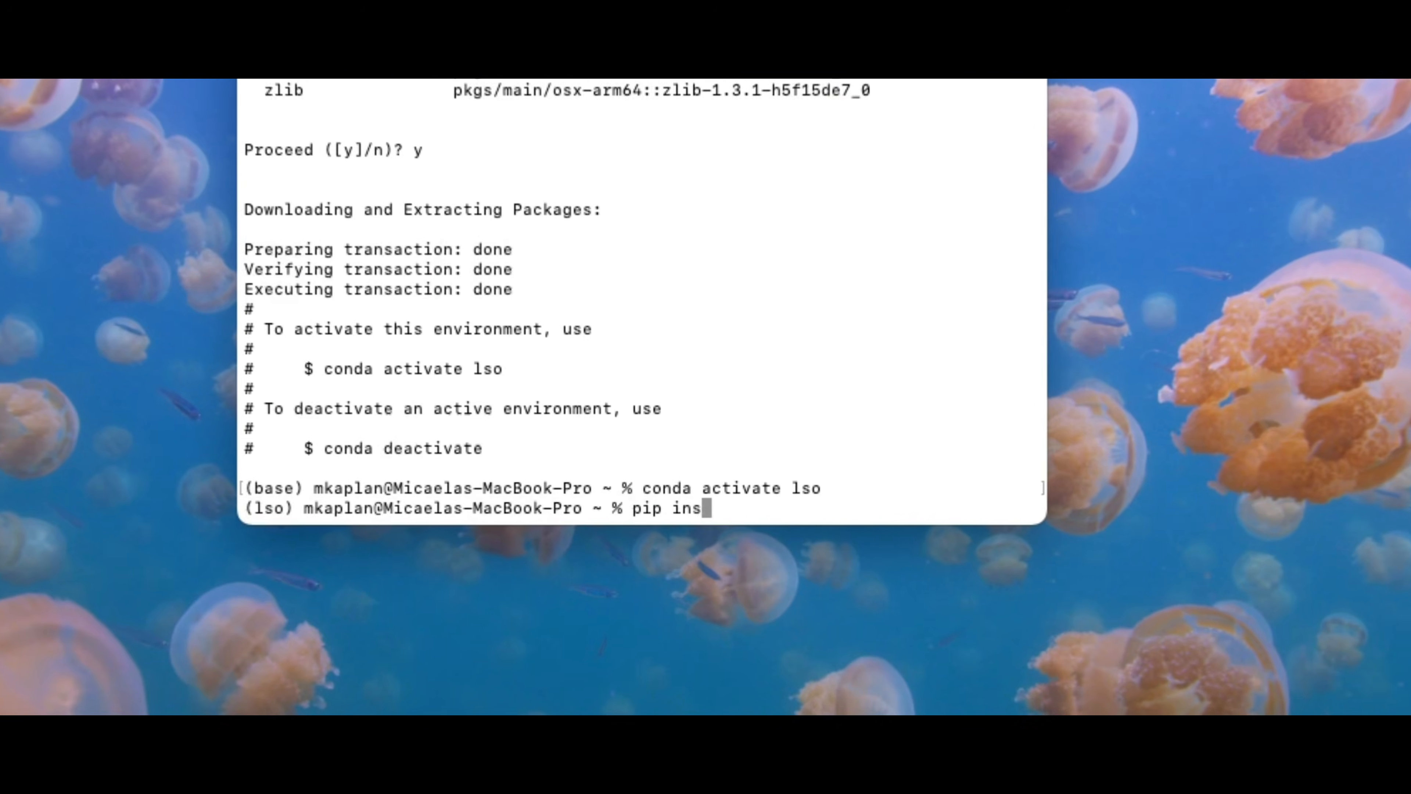
type(" label-studi")
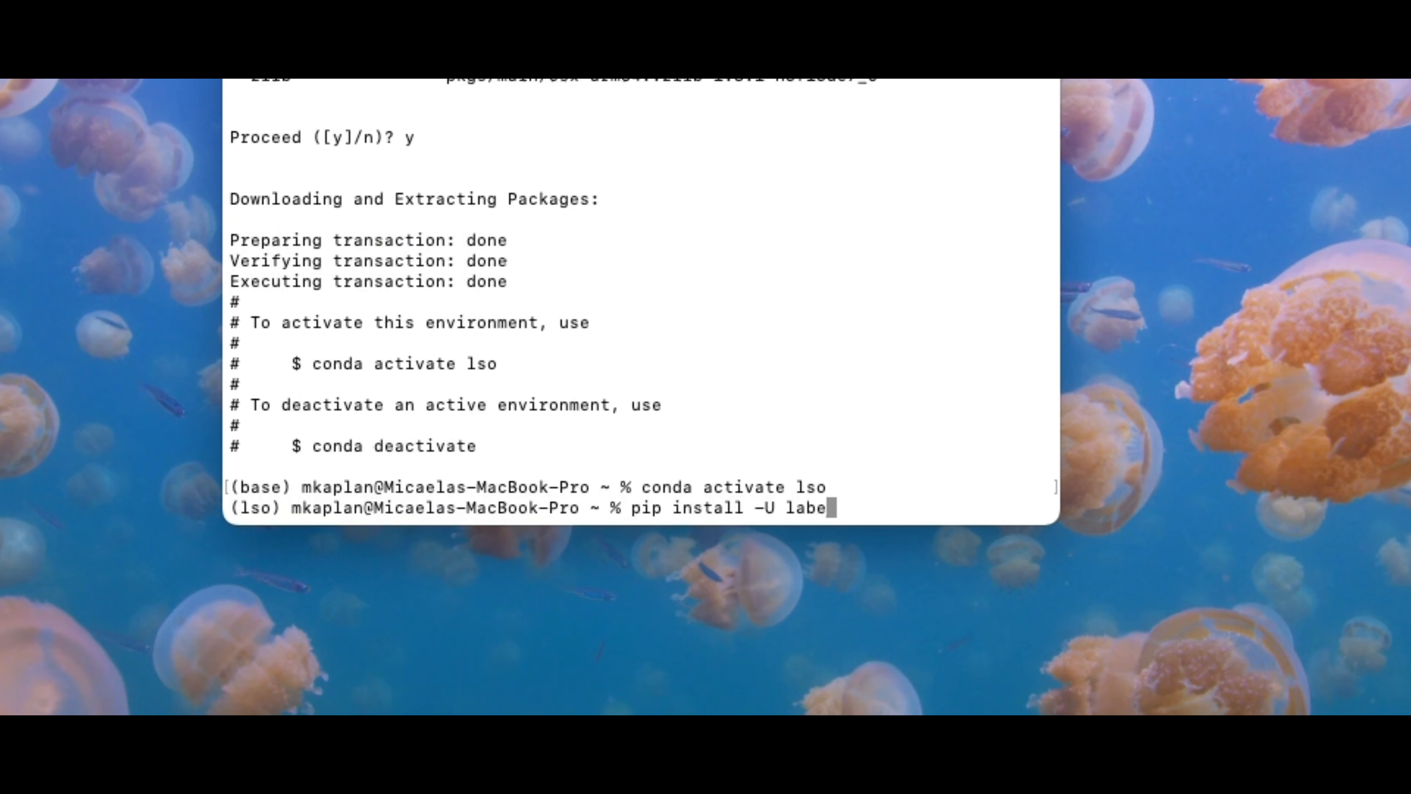
type("o")
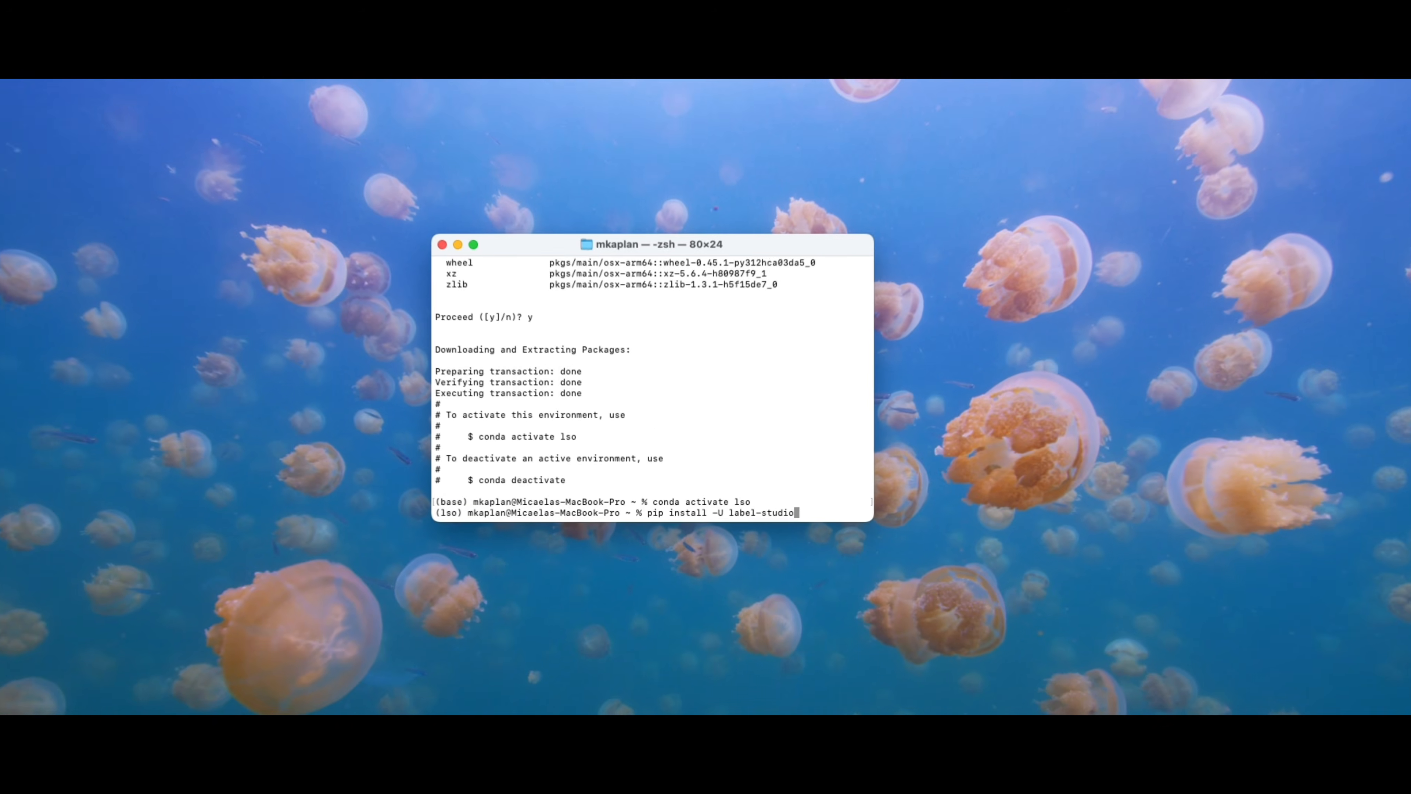
key("Return")
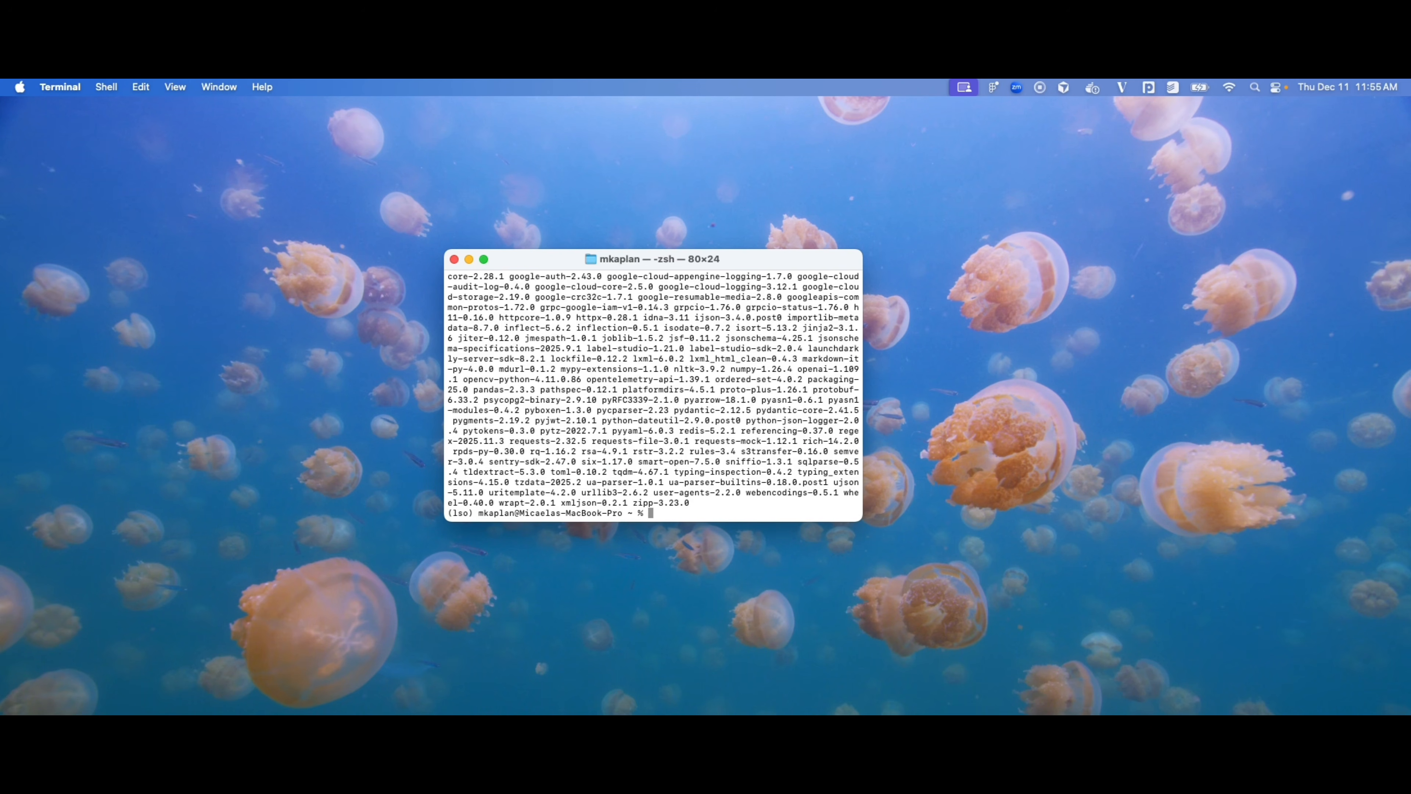
type("label-studio st")
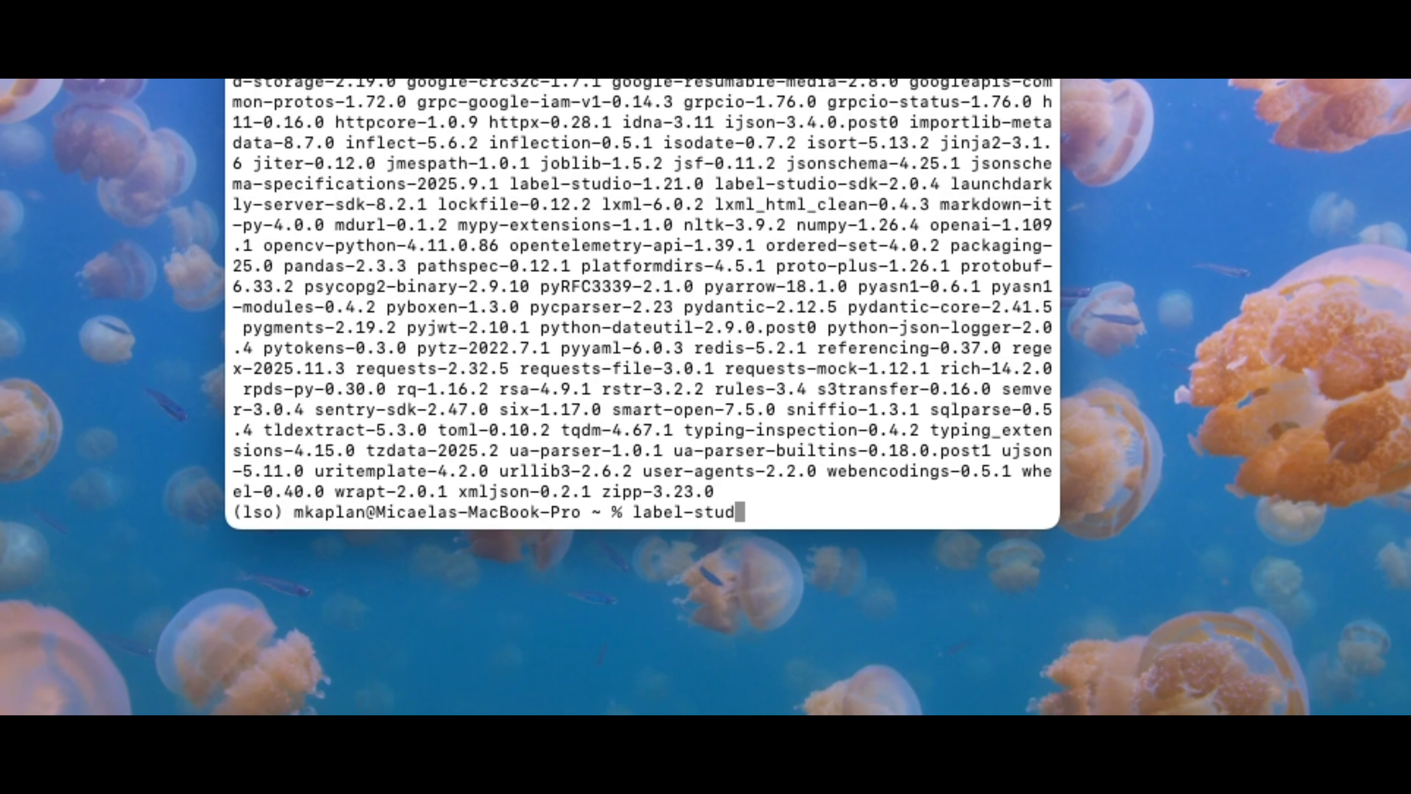
type("art")
Step: Launch the Label Studio server so the login page opens at localhost:8080
key("Return")
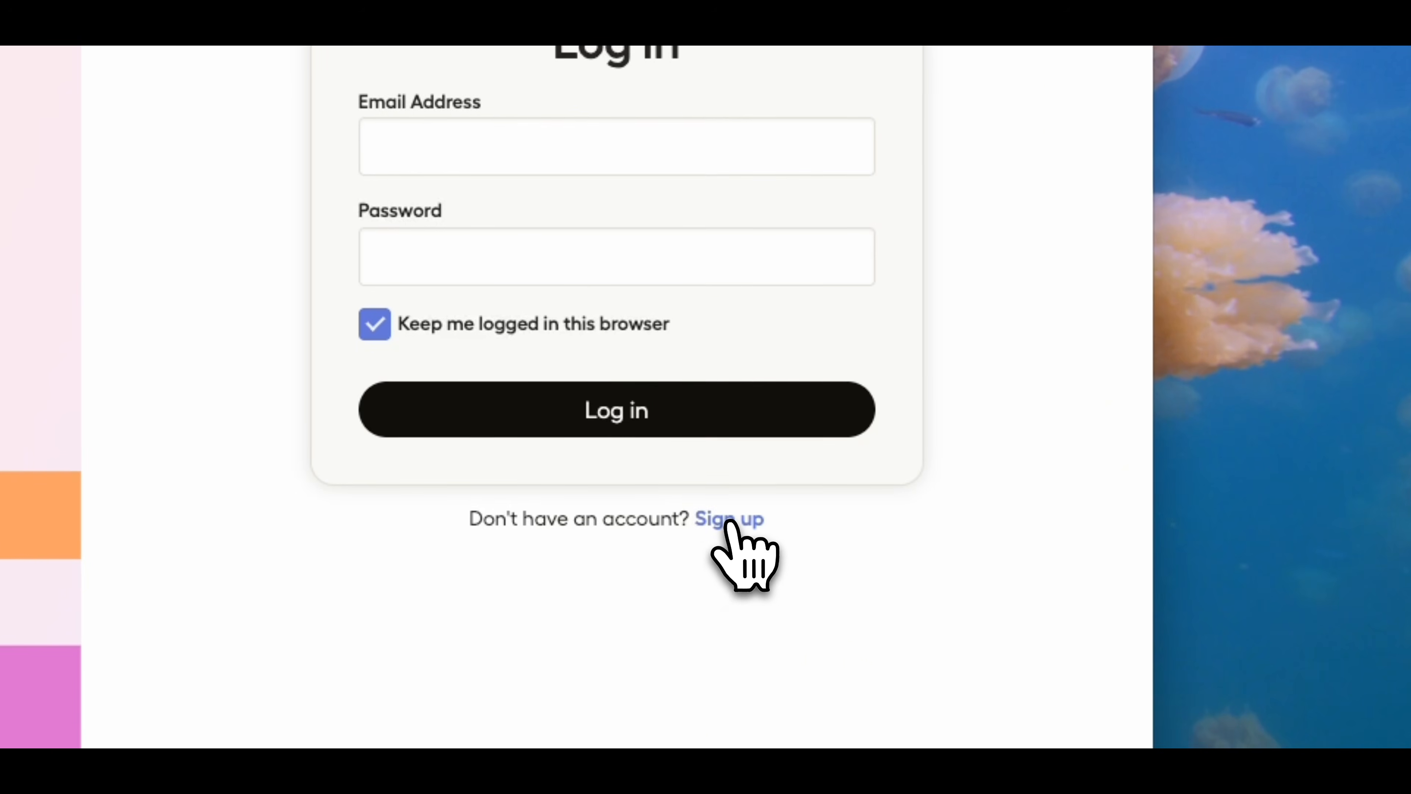
Step: Open the sign-up form to register a new Label Studio account
left_click(1000, 570)
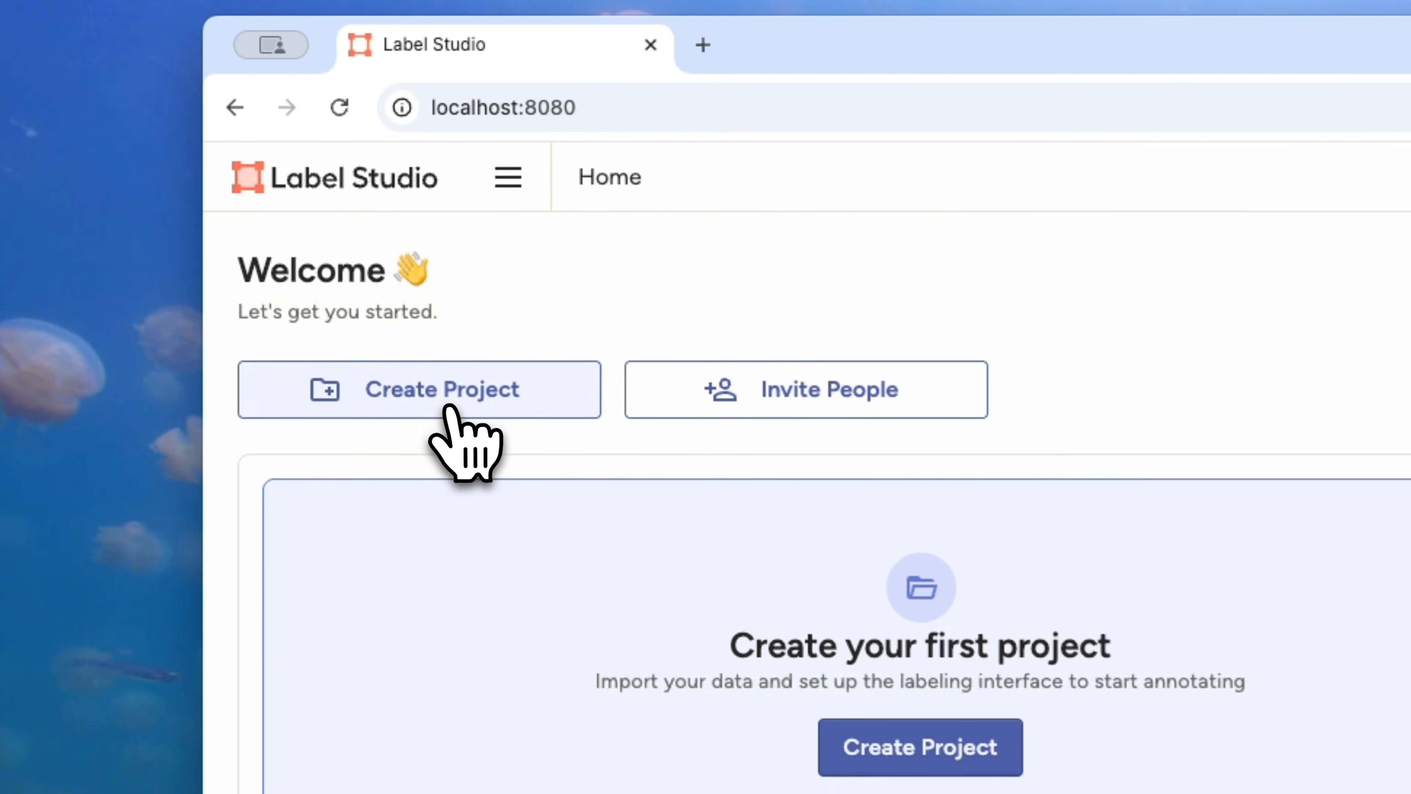
Step: Create a new project and name it 'Getting Started Demo'
left_click(446, 410)
triple_click(961, 430)
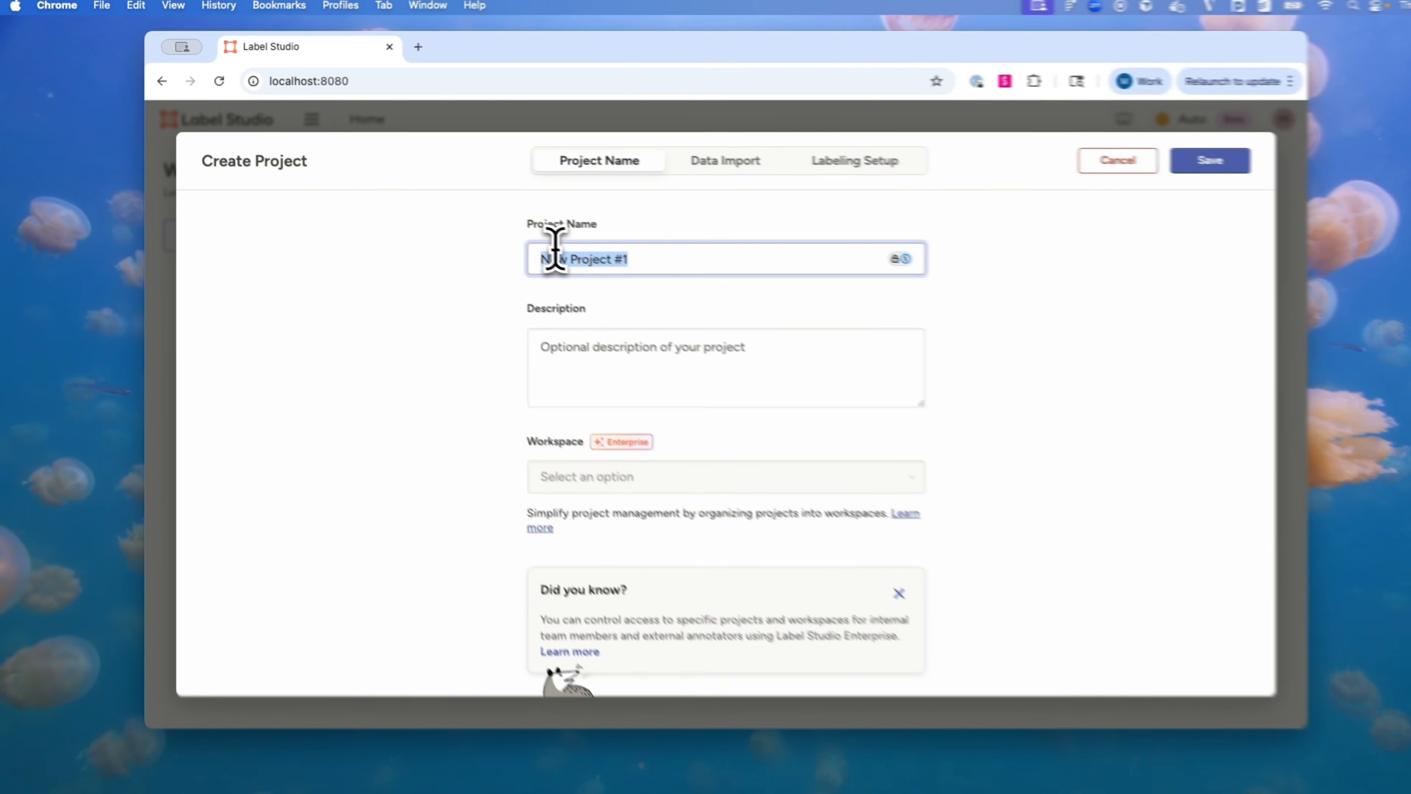
type("Getting")
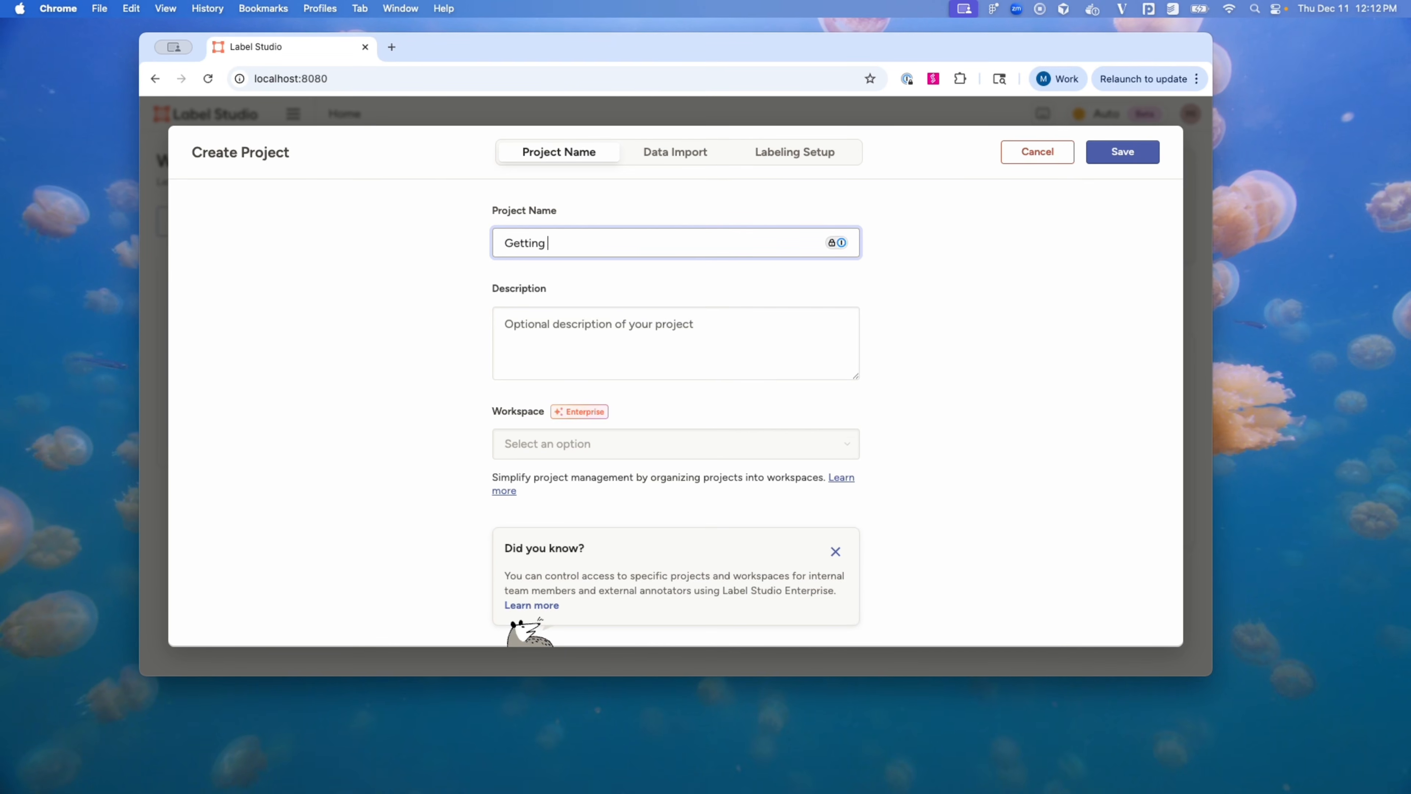
type(" Started Demo")
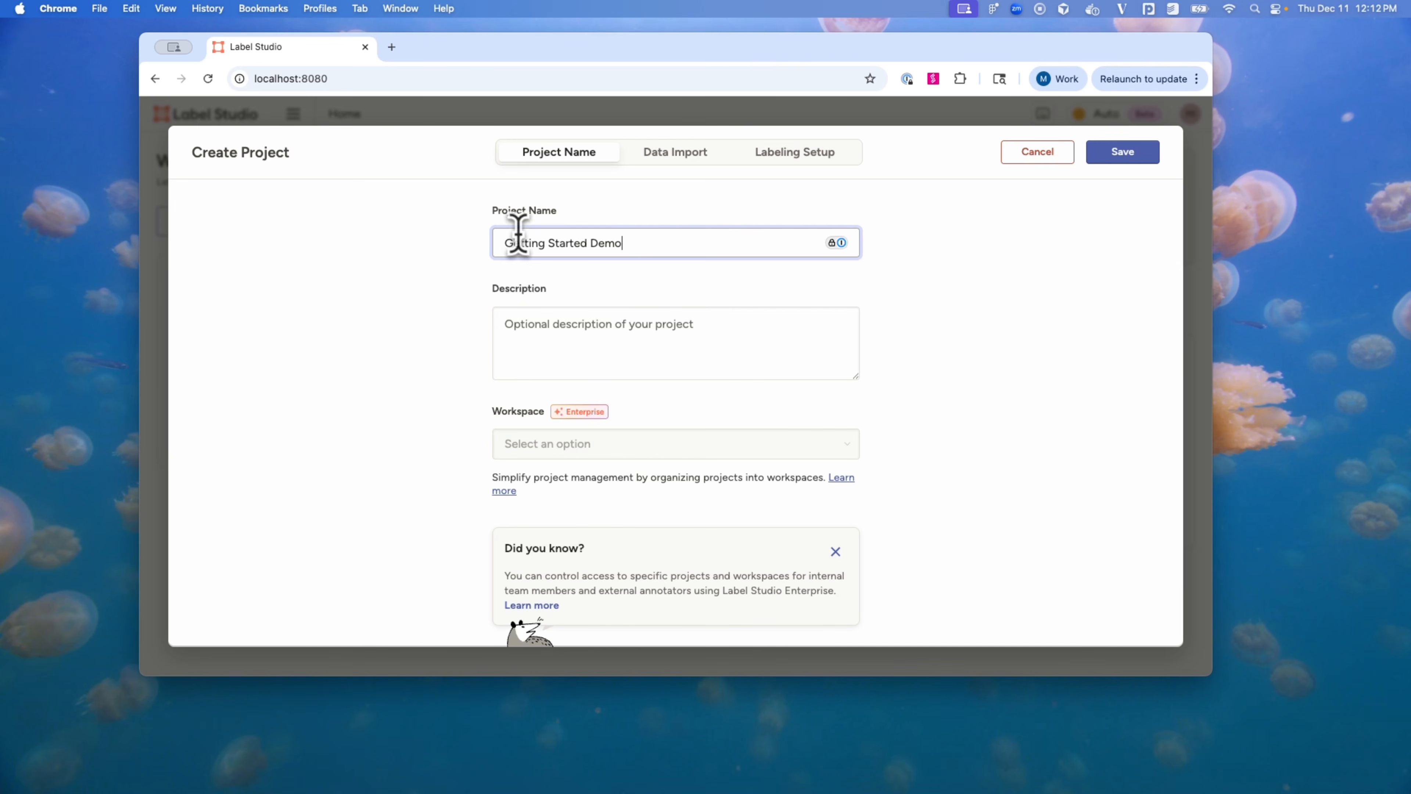
Step: Paste the sample dataset URL under Data Import and add it, uploading one JSON file
left_click(675, 153)
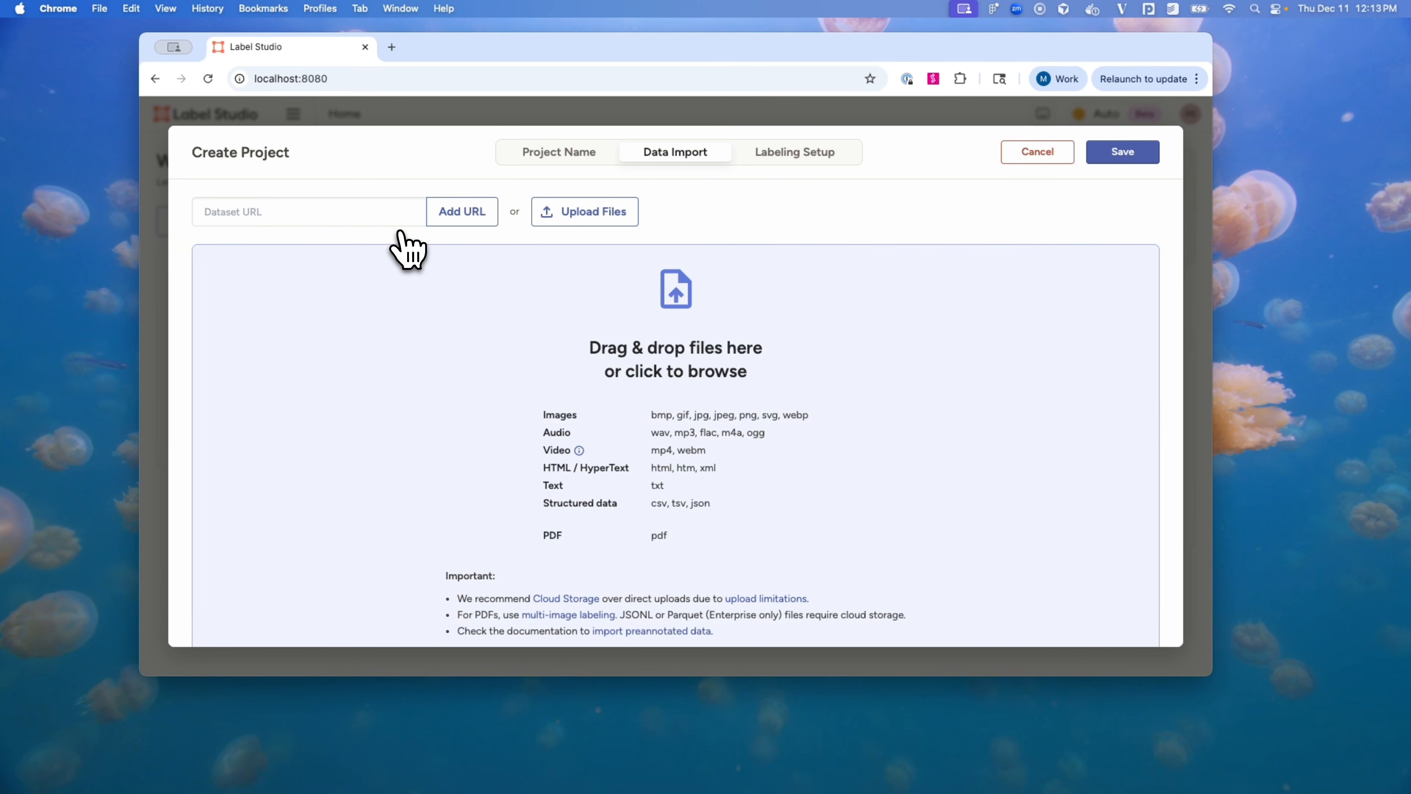
left_click(360, 212)
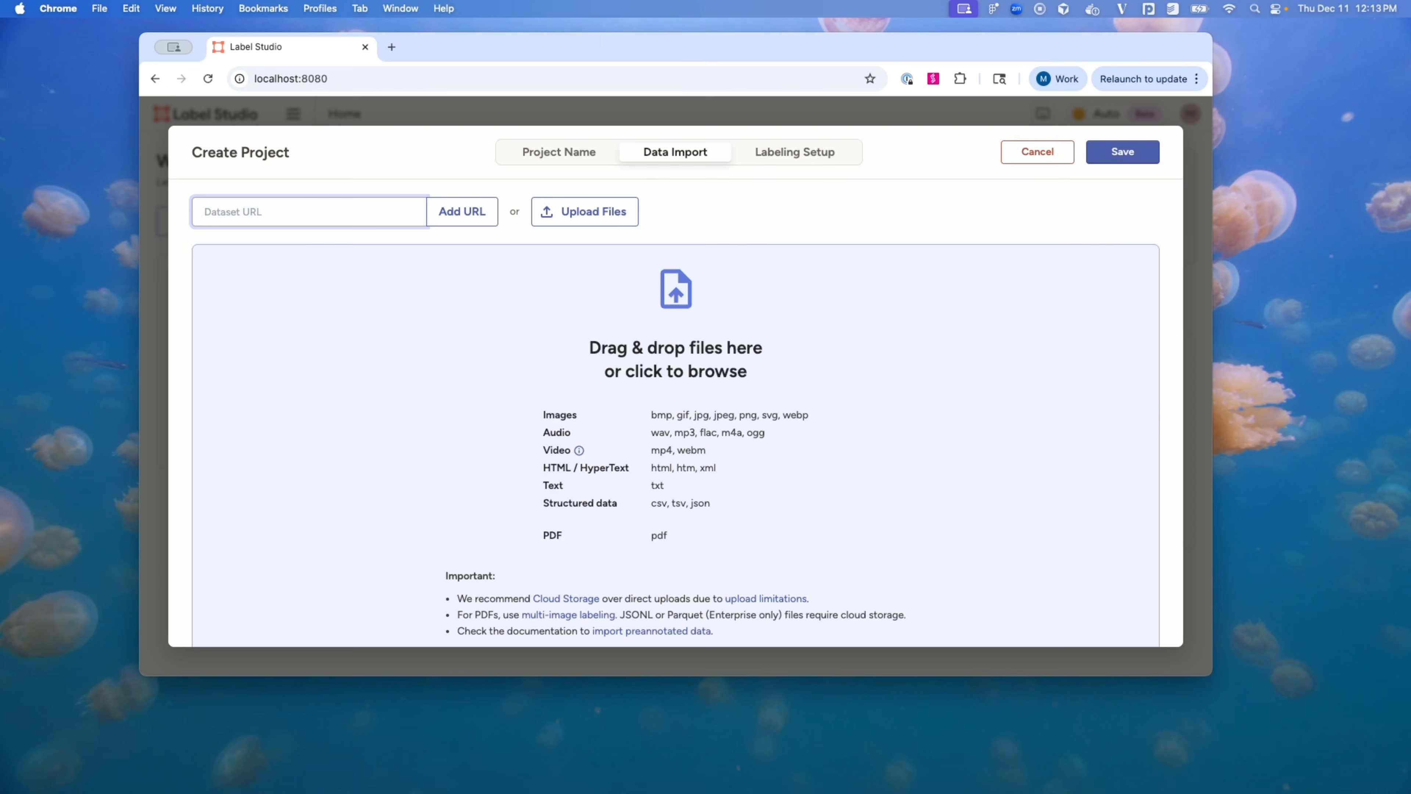
type("https://data.heartex.net/q/ff4068c9dd.json")
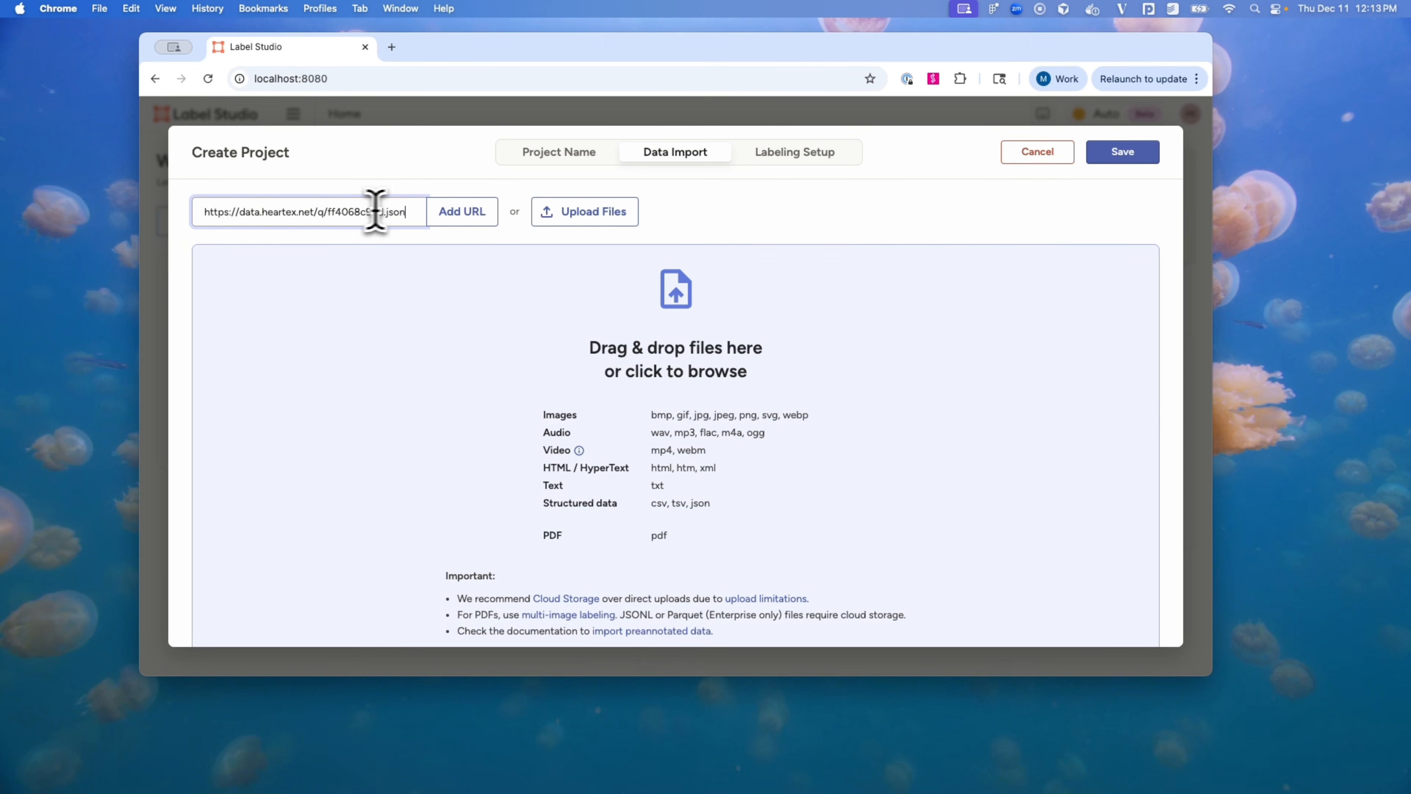
left_click(462, 218)
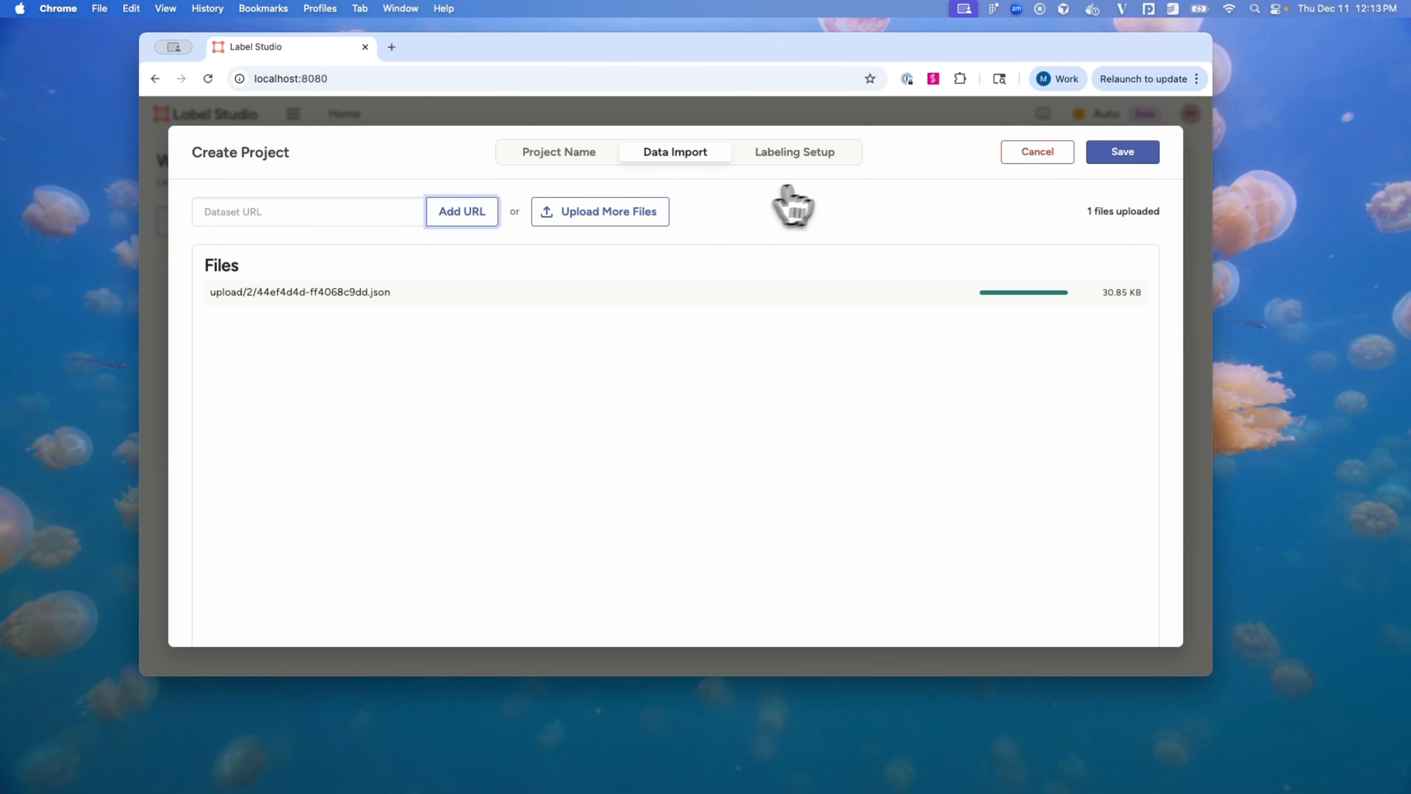
Step: Choose the Object Detection with Bounding Boxes template in Labeling Setup
left_click(777, 161)
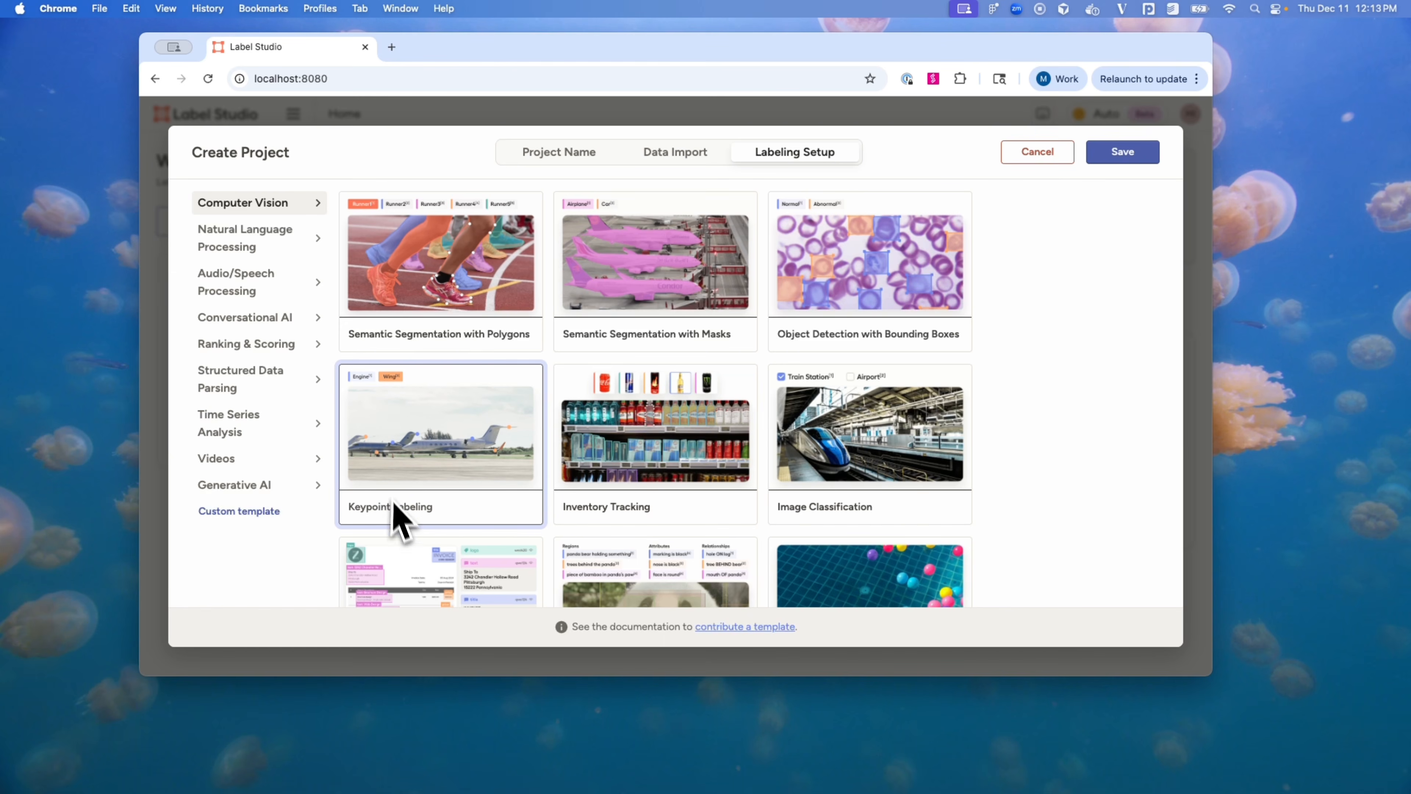
scroll(400, 537, "down", 3)
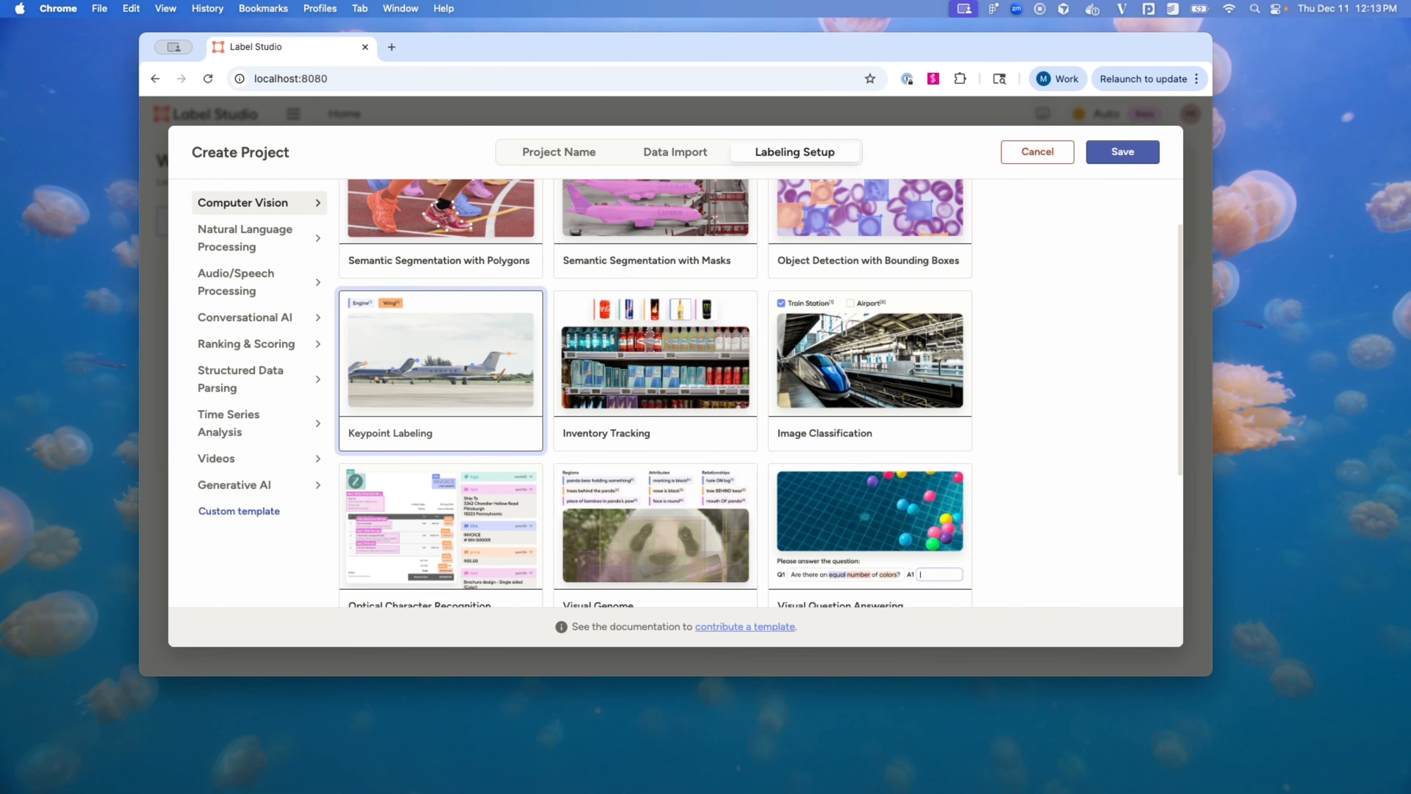
scroll(403, 531, "up", 3)
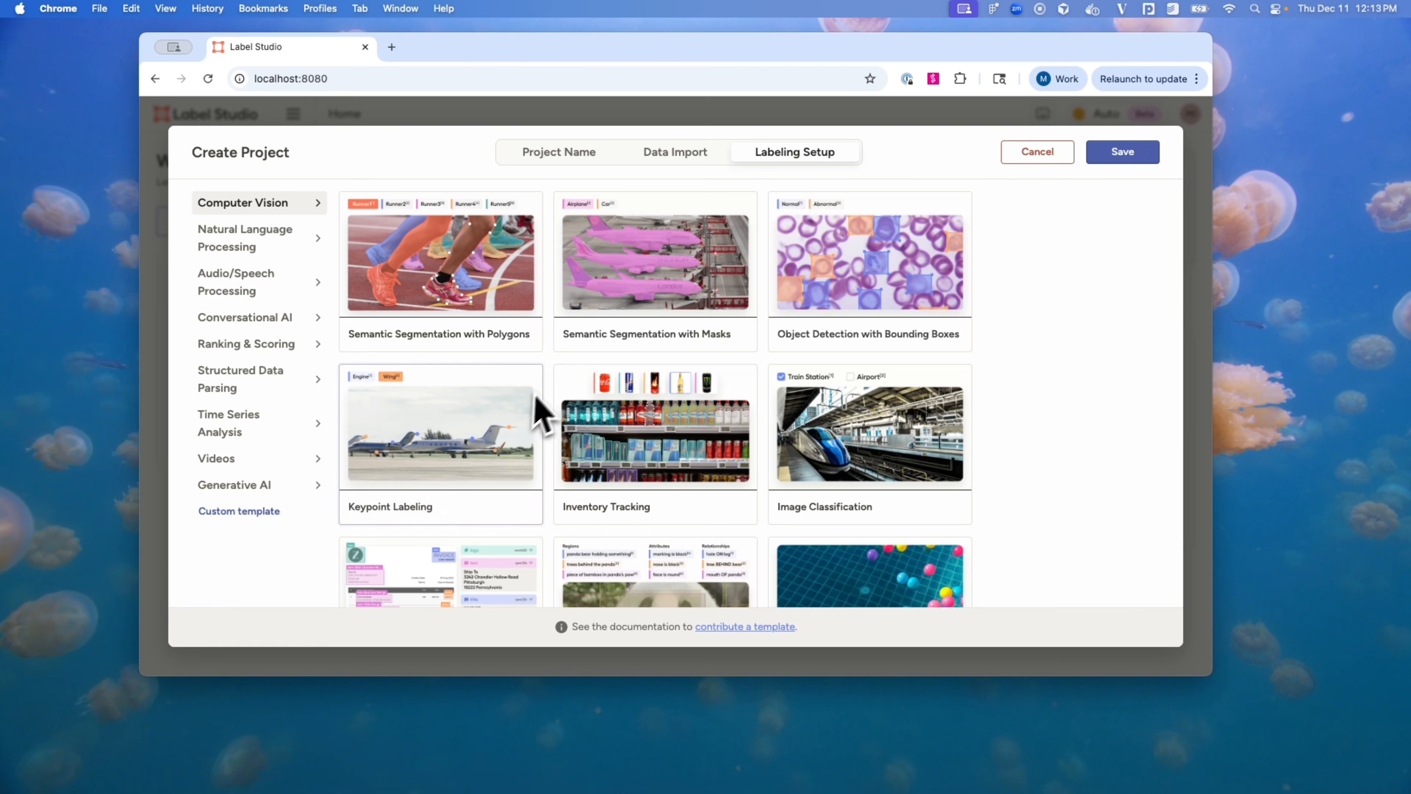
left_click(829, 302)
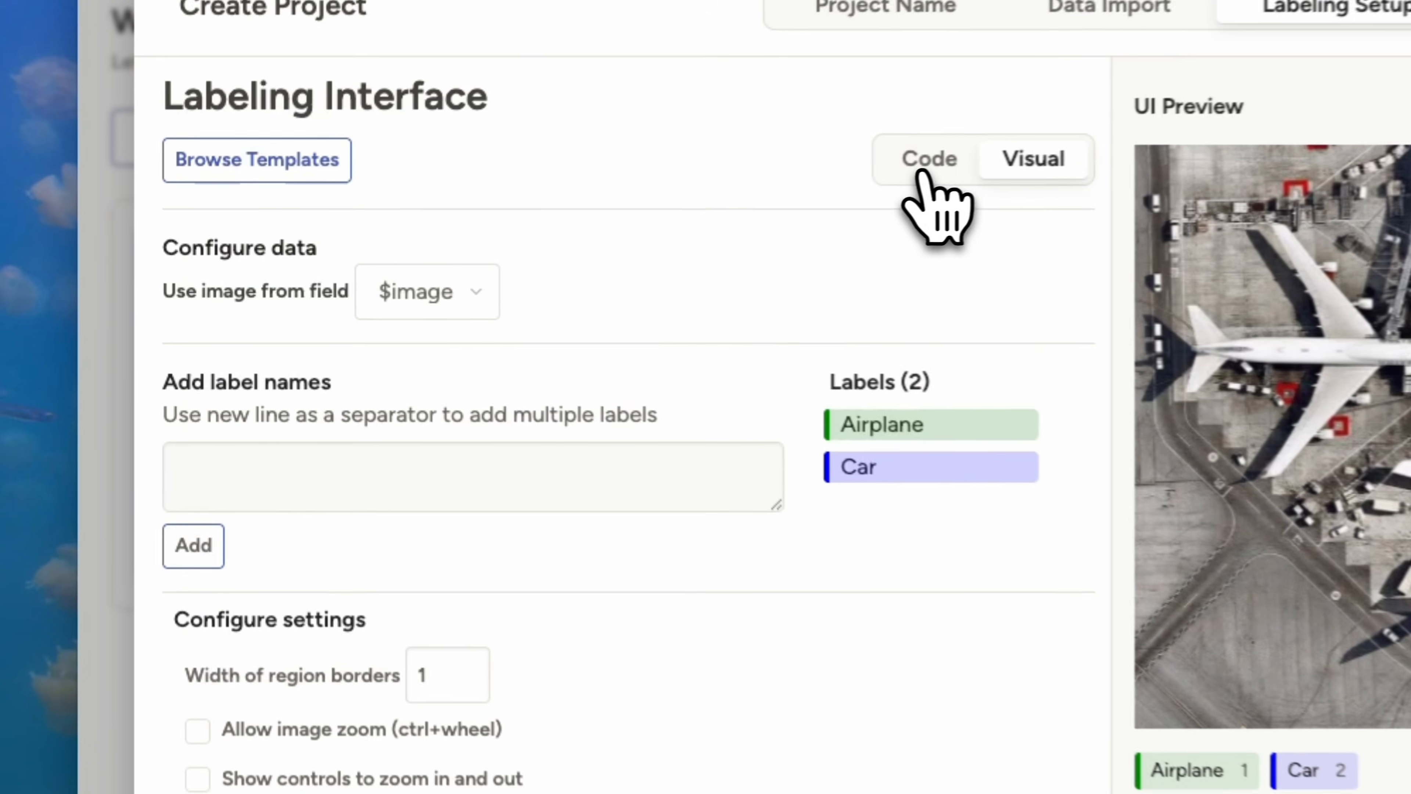
Step: Edit the labeling config code, renaming labels Airplane and Car to Dog and Cat
left_click(581, 238)
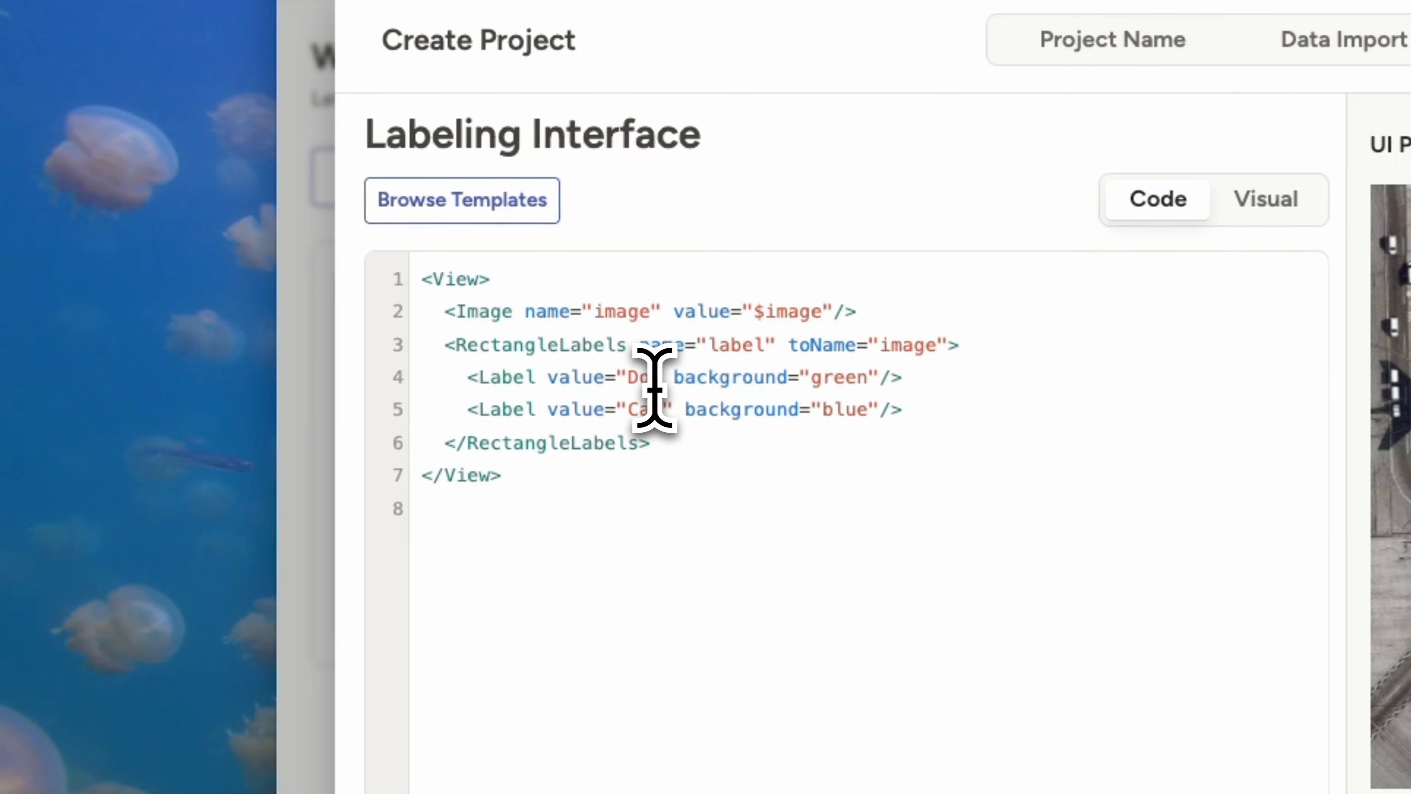
left_click(664, 410)
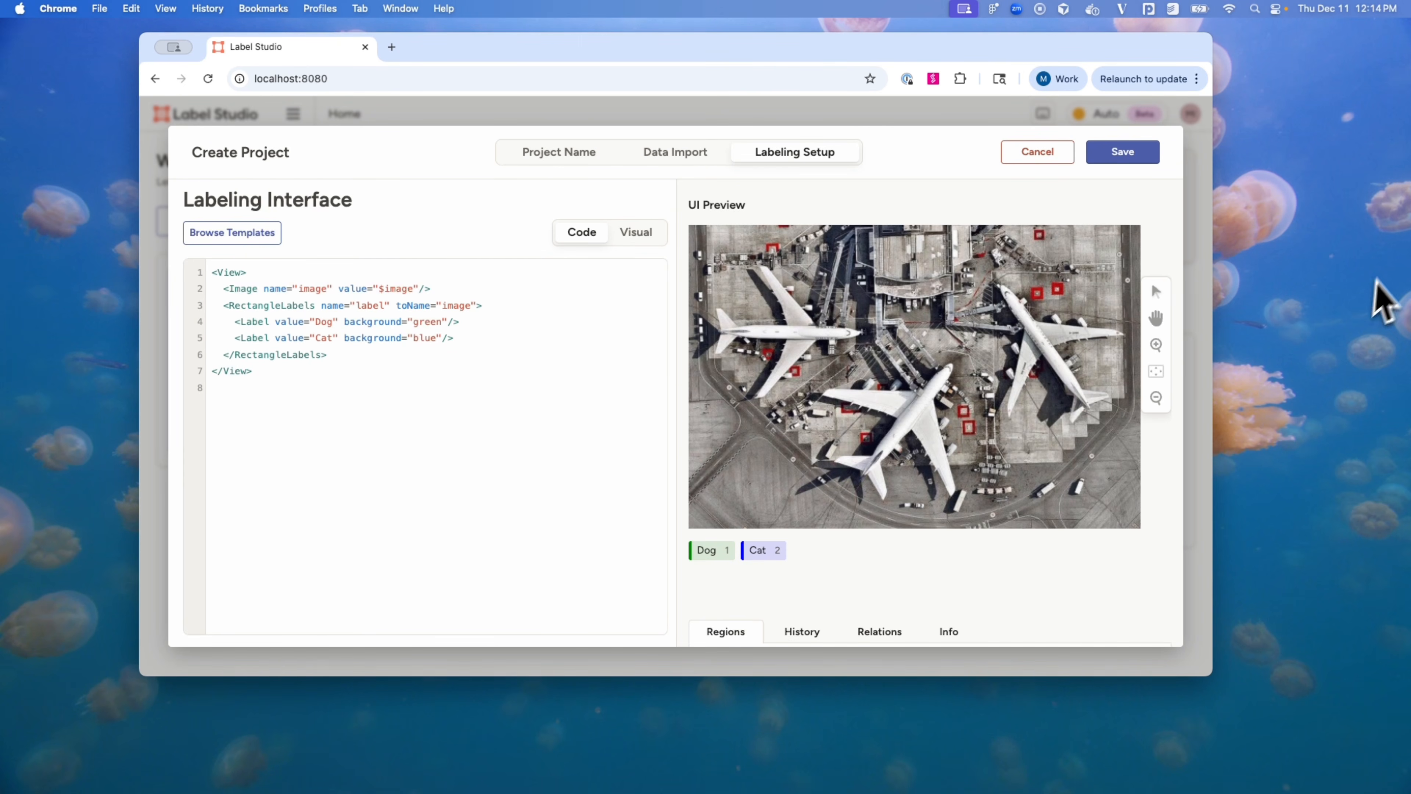
Step: Save the Getting Started Demo project, loading its 100-task data table
left_click(1122, 152)
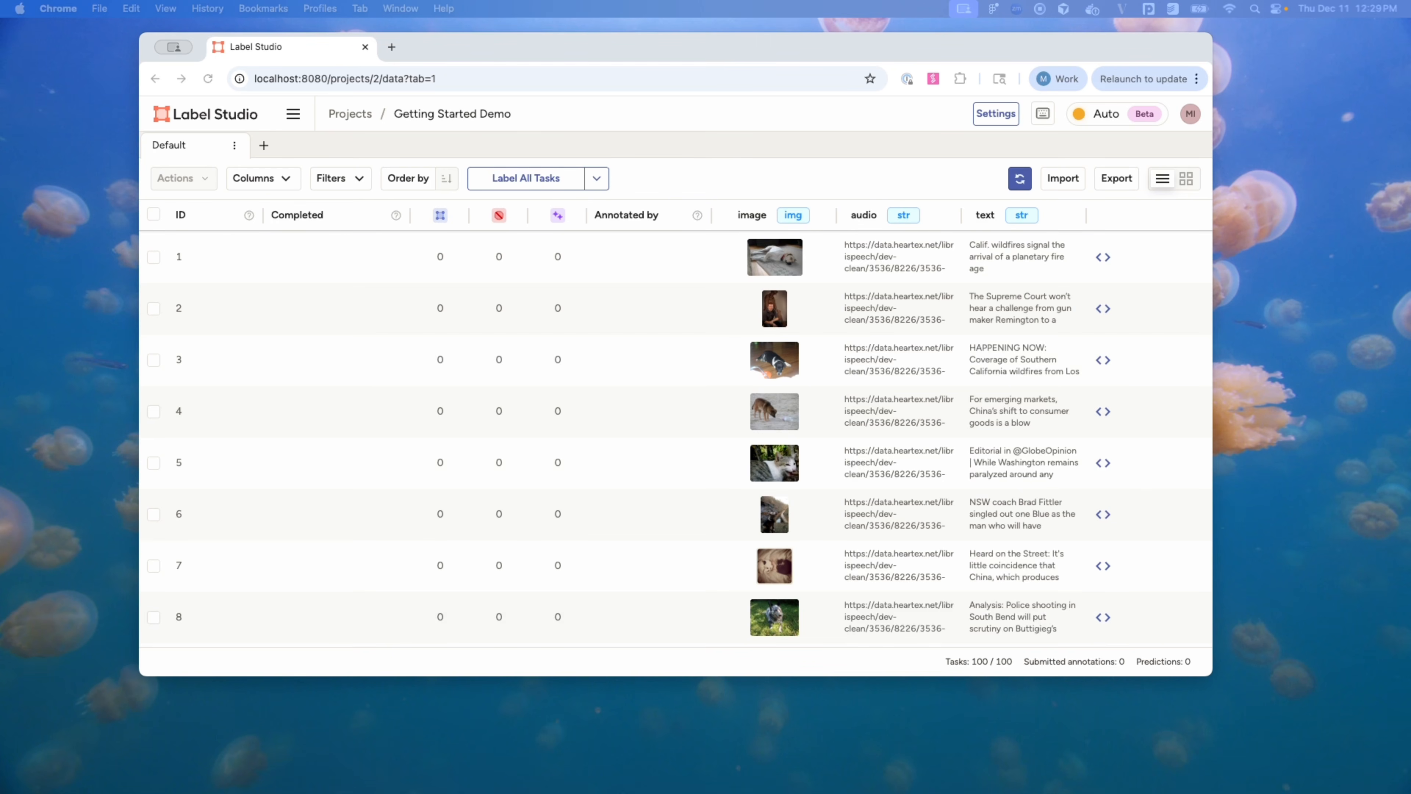
Step: Draw a Dog bounding box around the dog on the beach image and submit it
left_click(515, 178)
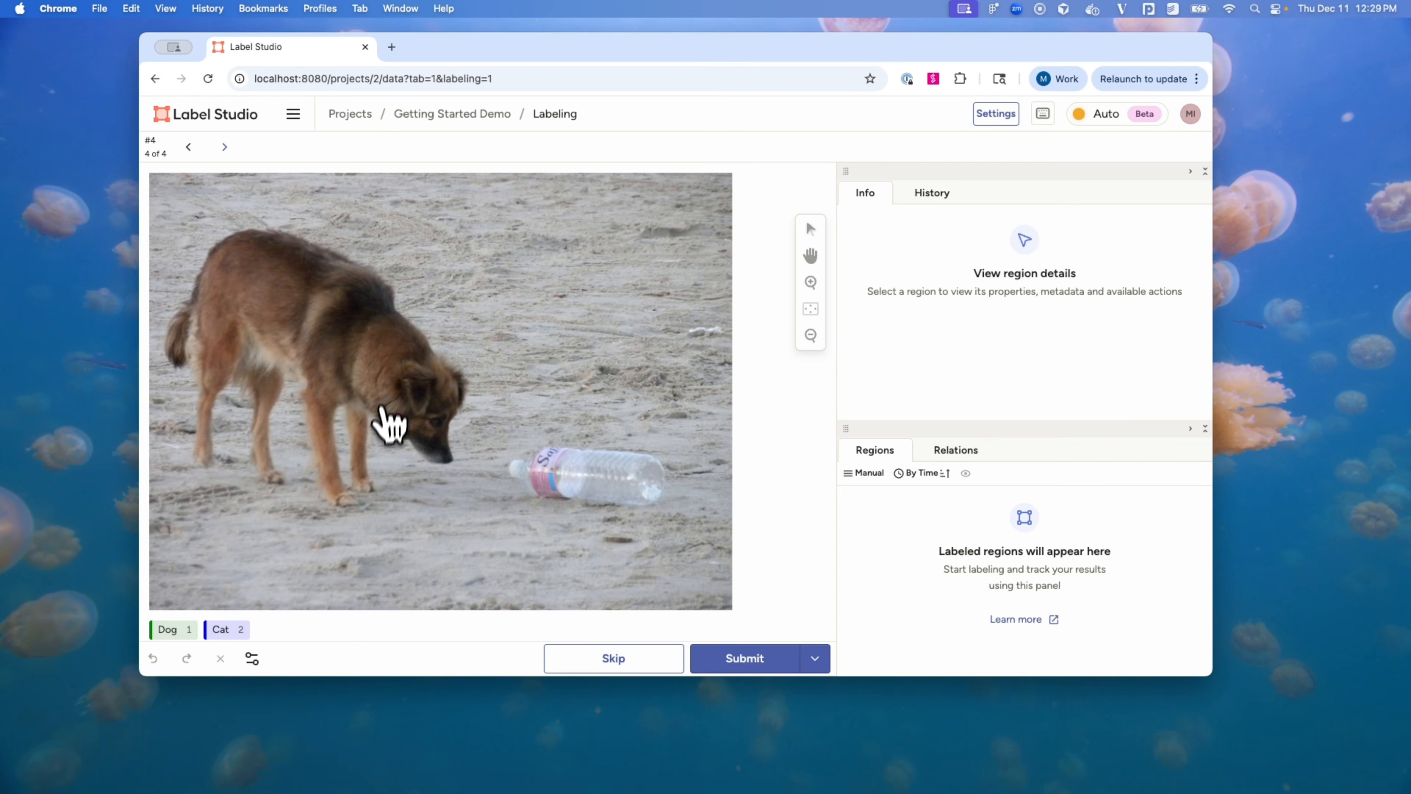
scroll(384, 467, "down", 1)
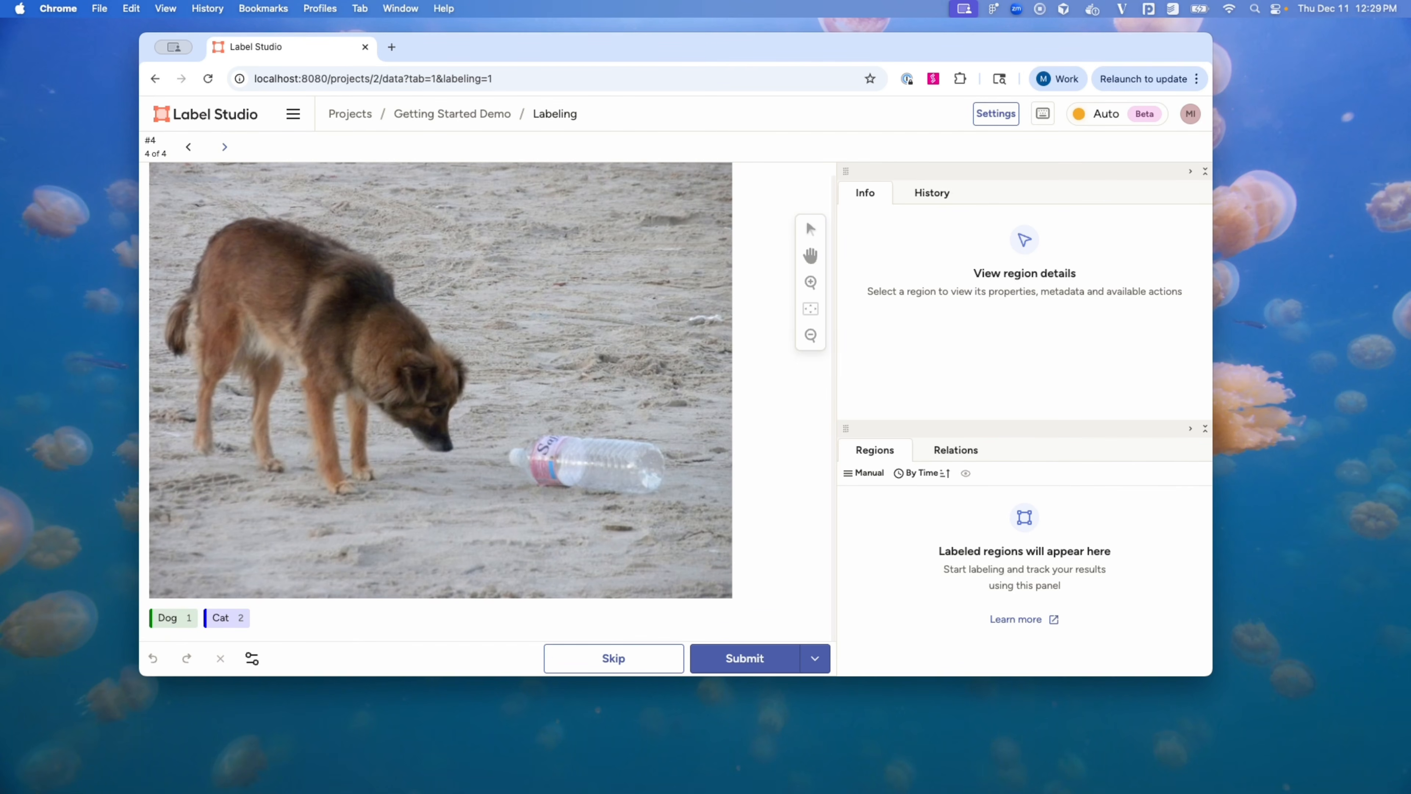
left_click(169, 618)
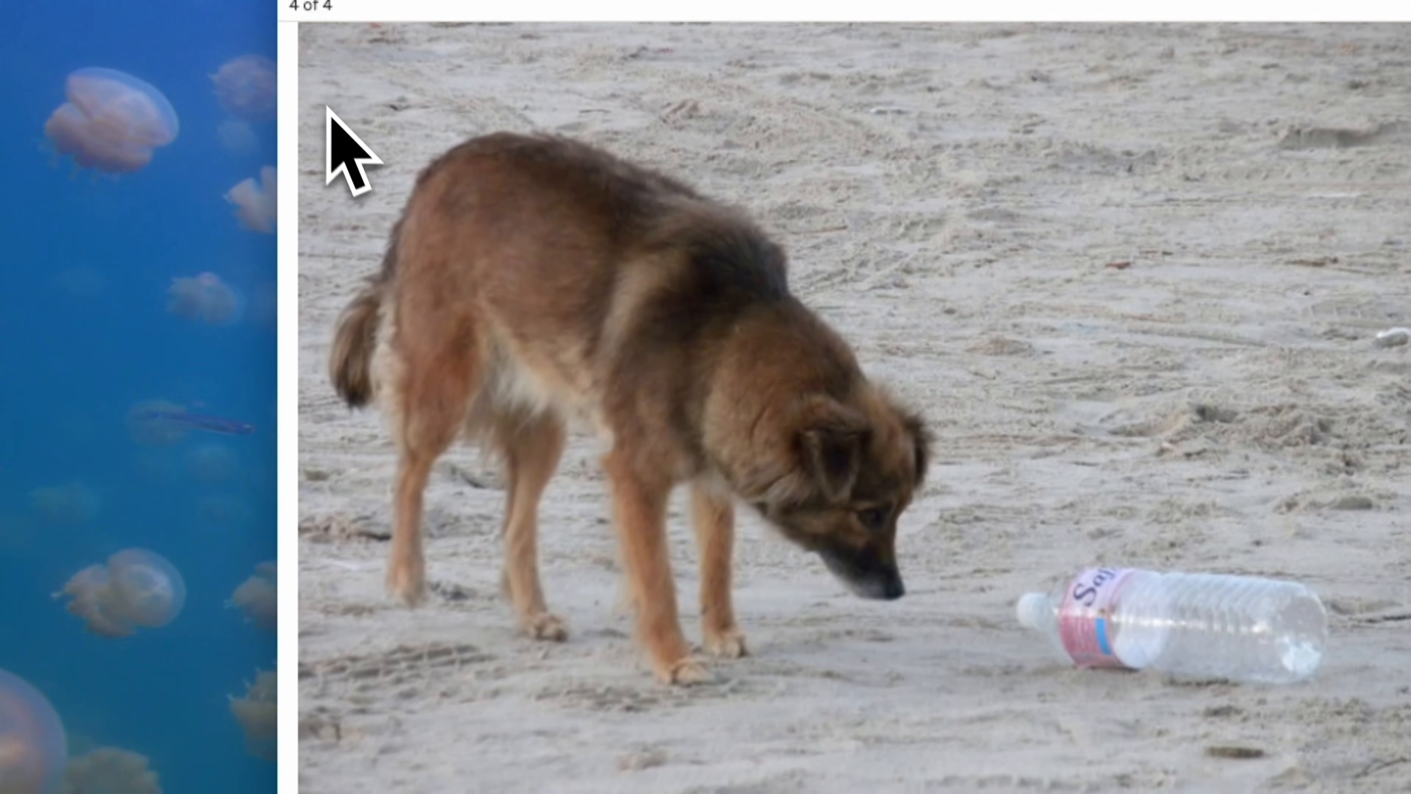
left_click_drag(340, 1, 959, 564)
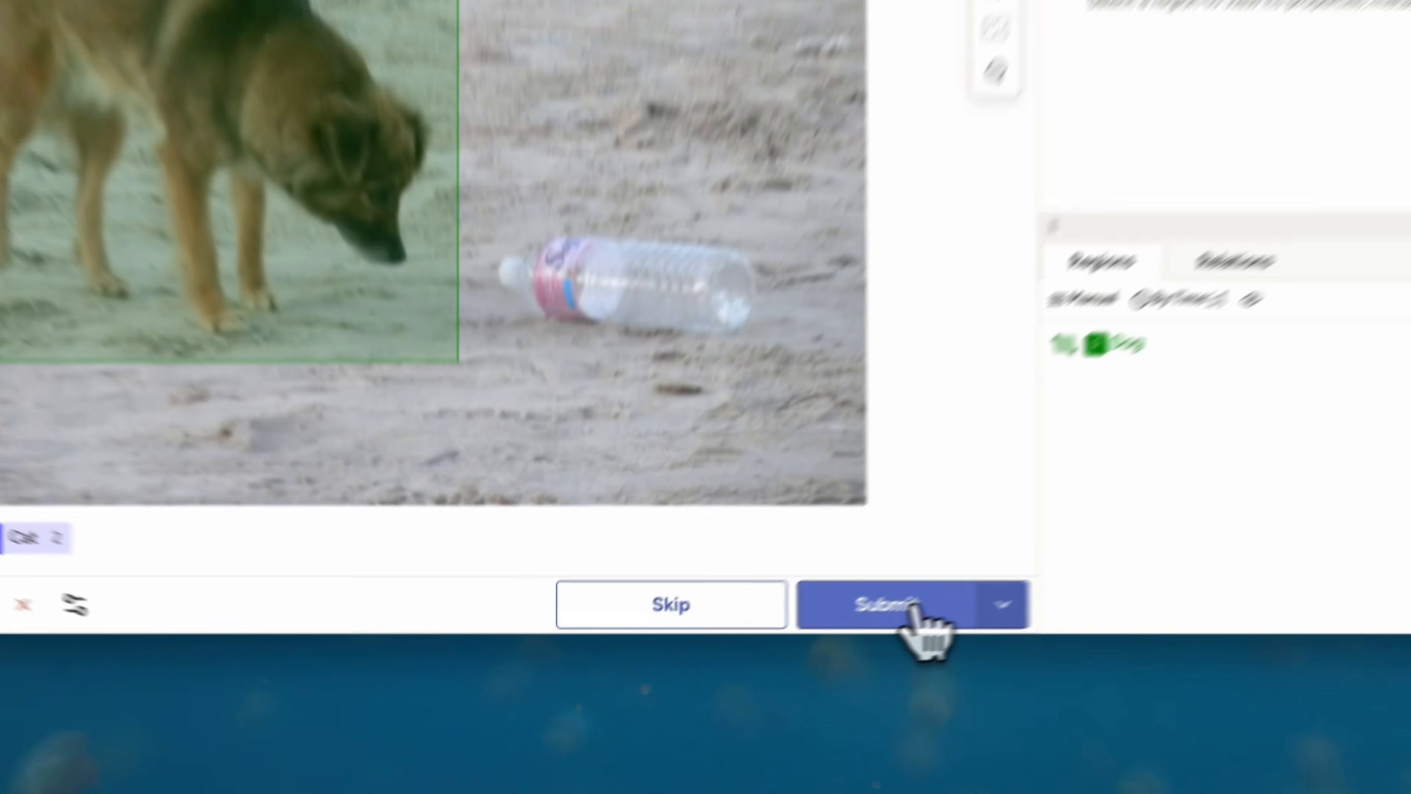
left_click(914, 607)
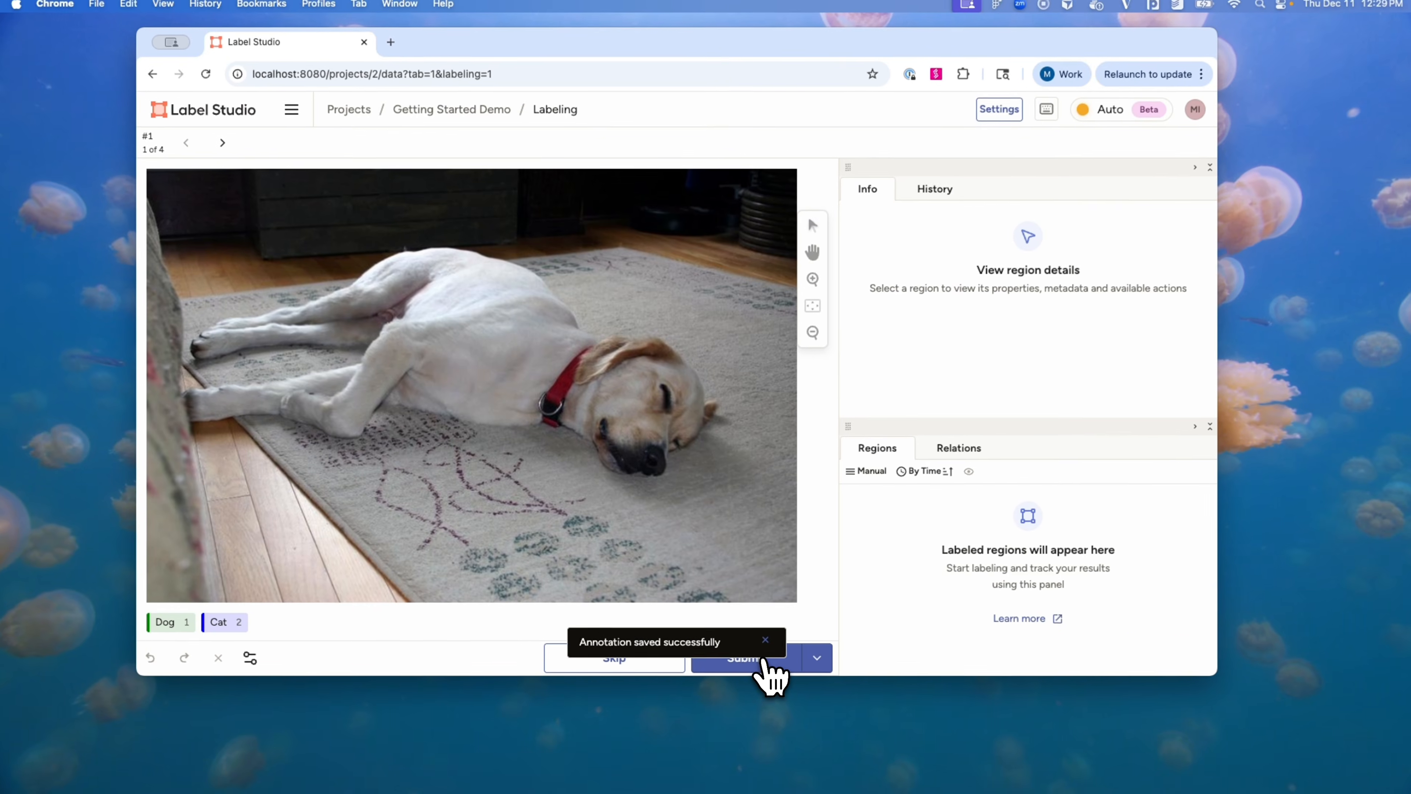
Step: Box the sleeping dog on the rug as Dog and submit the annotation
left_click(167, 622)
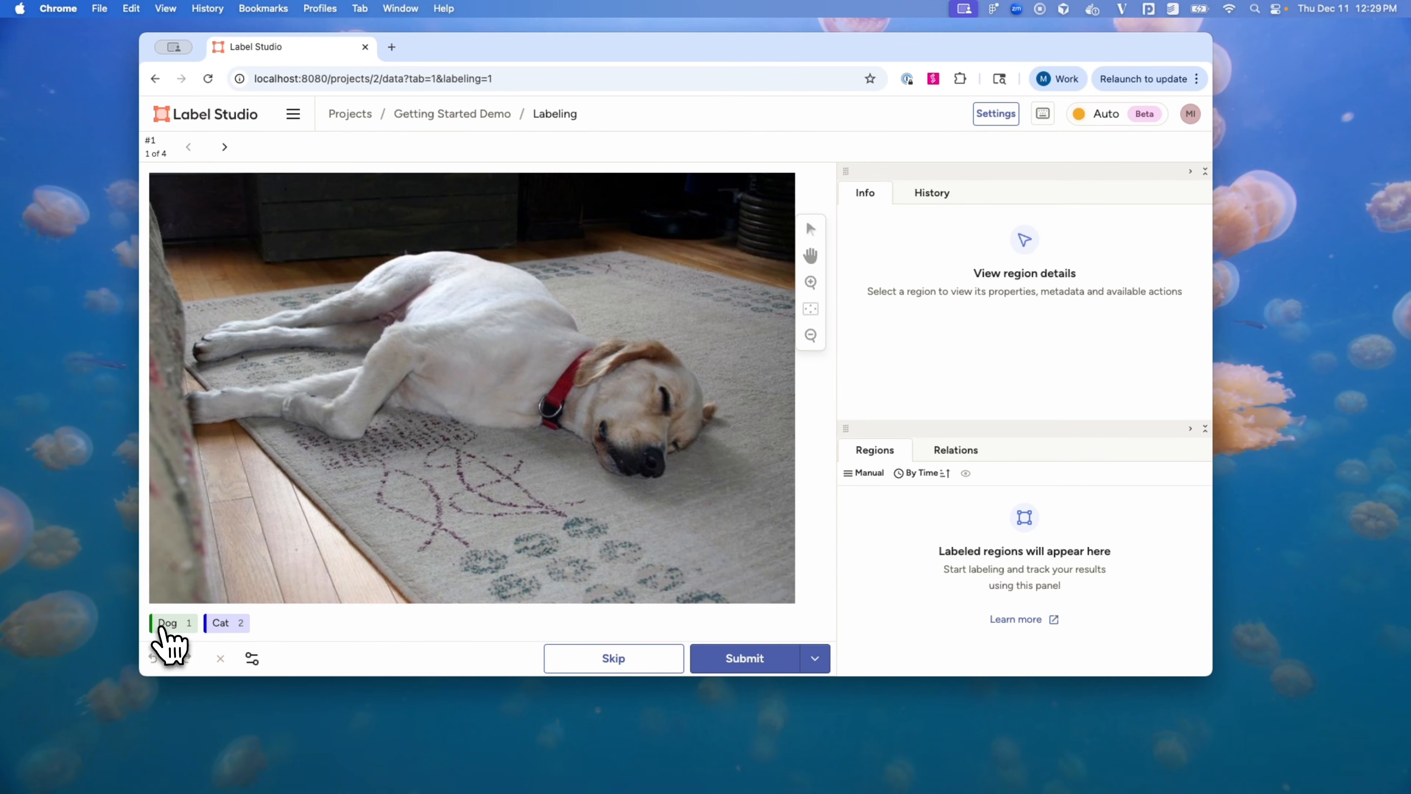
left_click_drag(194, 245, 746, 507)
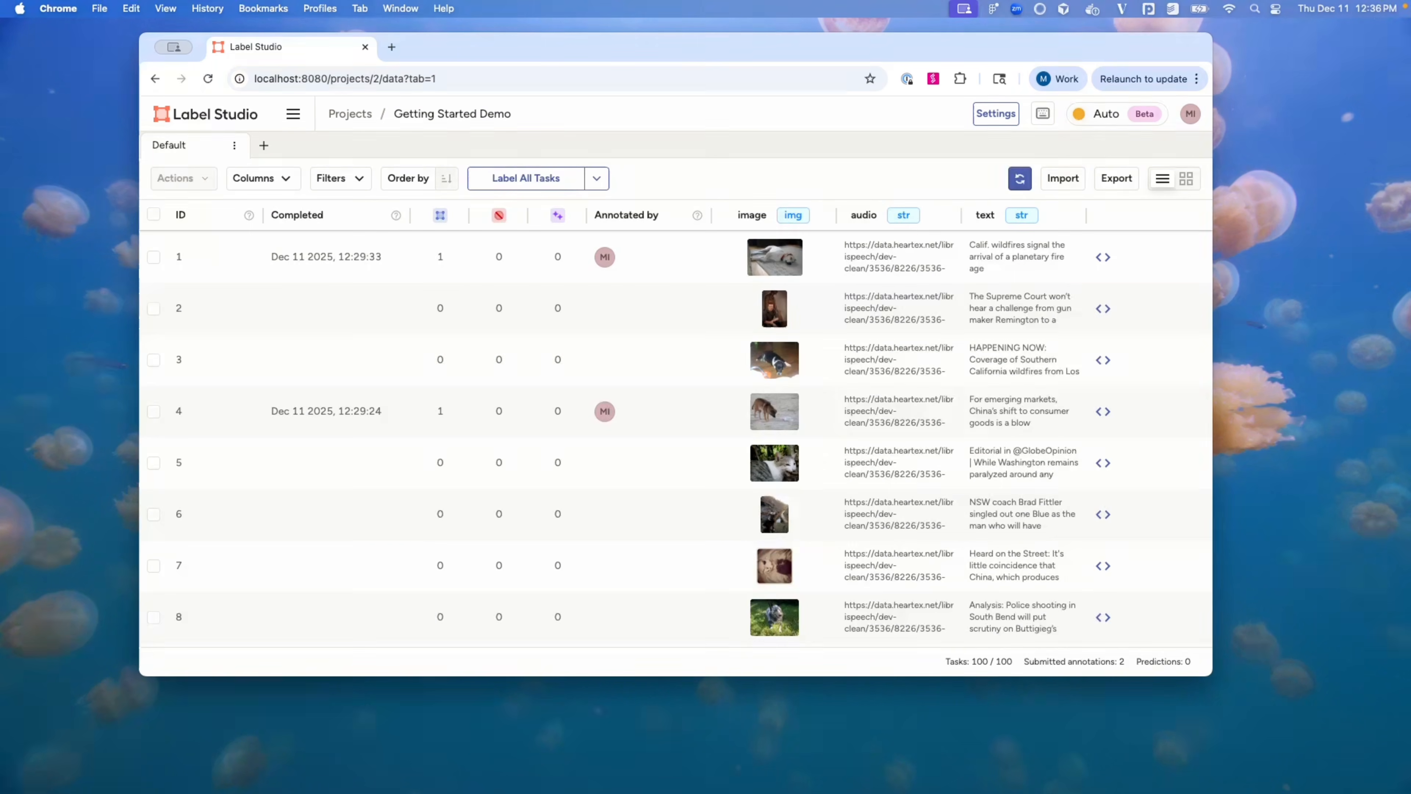
left_click(743, 661)
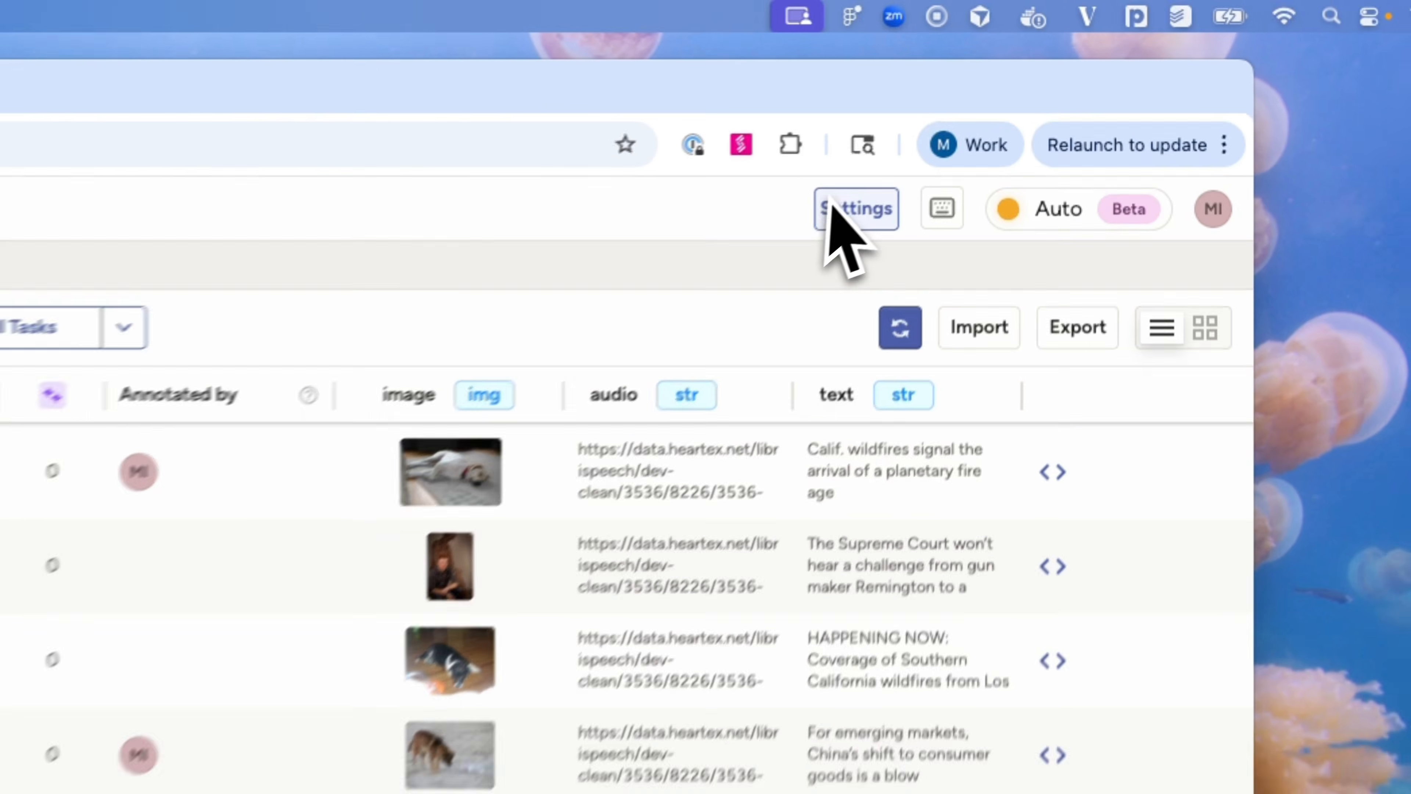
left_click(996, 114)
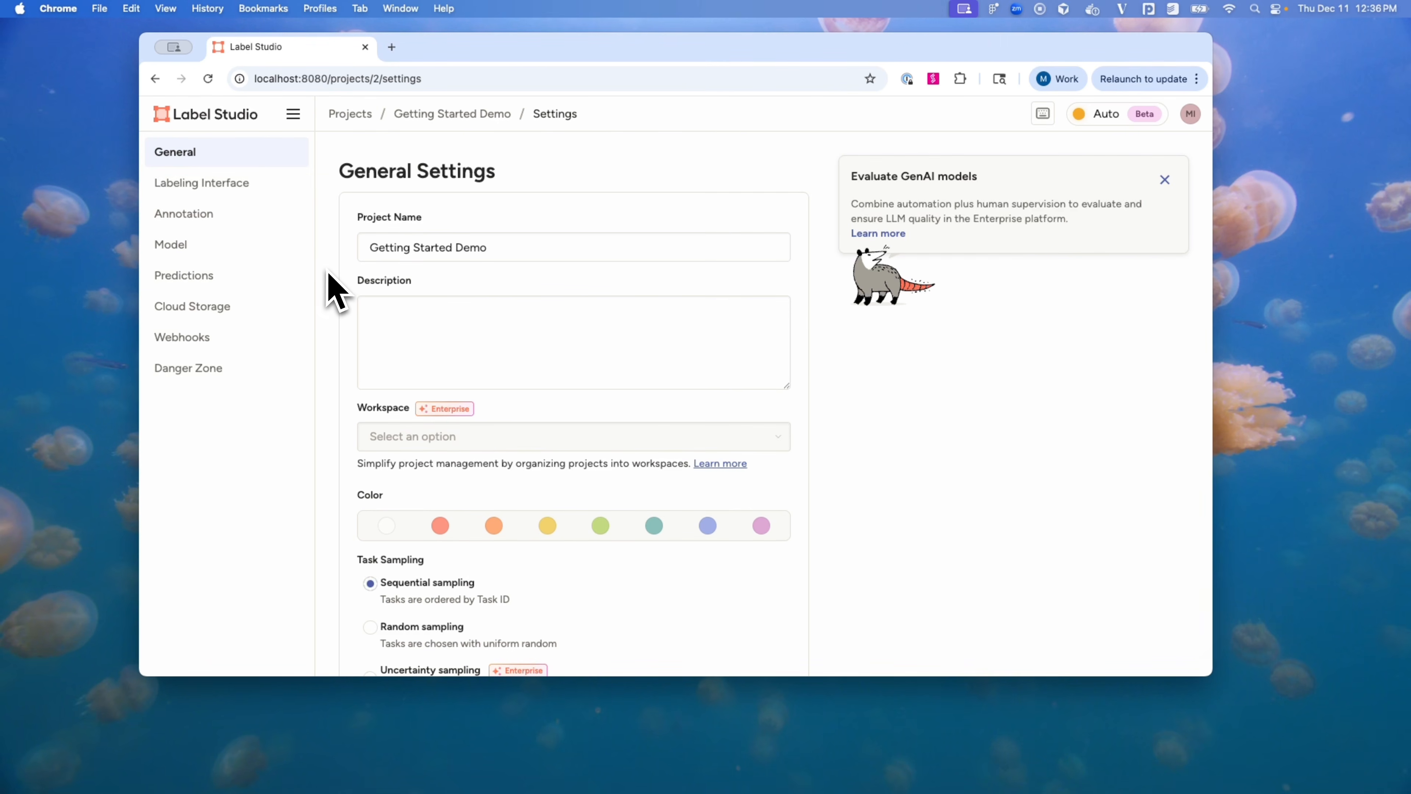
scroll(329, 284, "down", 3)
scroll(331, 289, "up", 5)
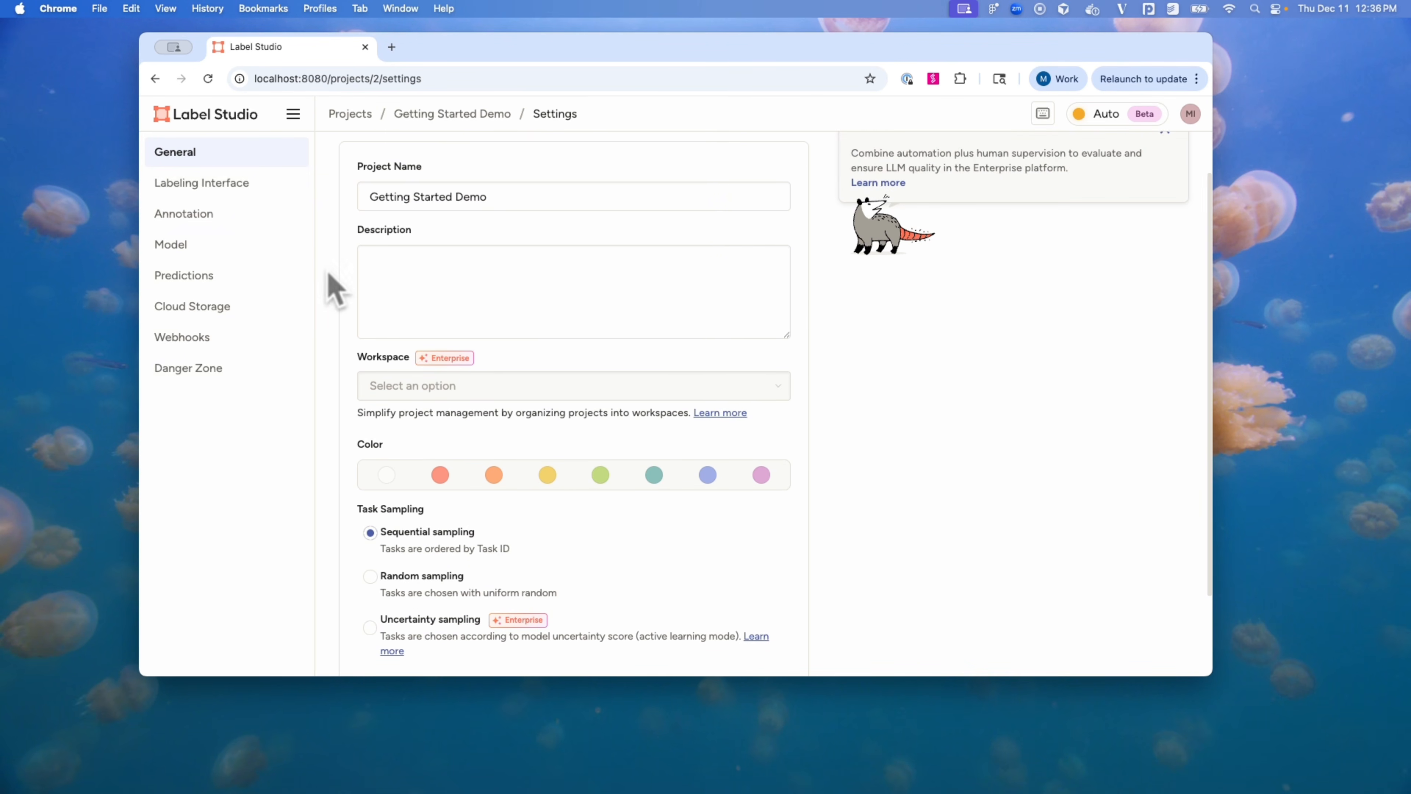
left_click(231, 186)
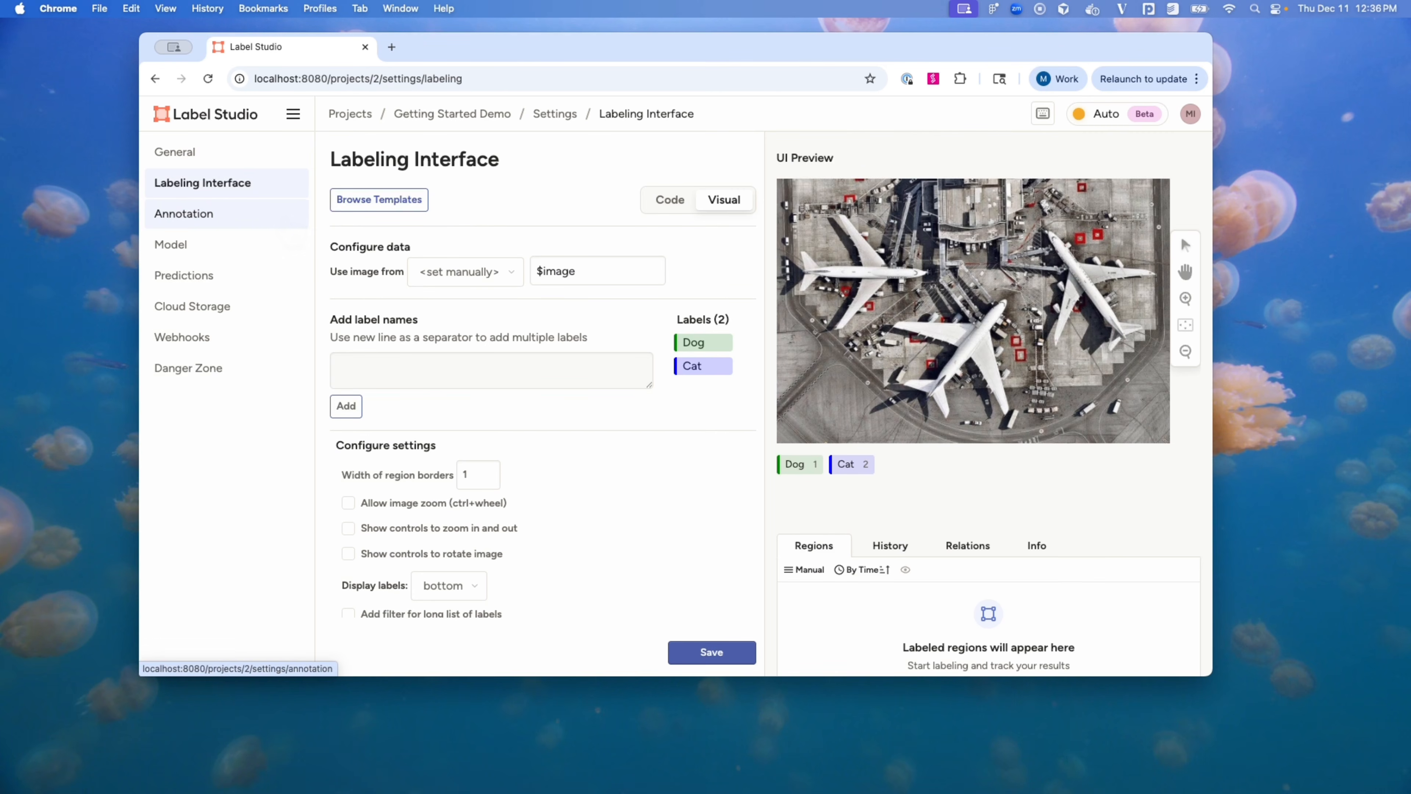
left_click(262, 217)
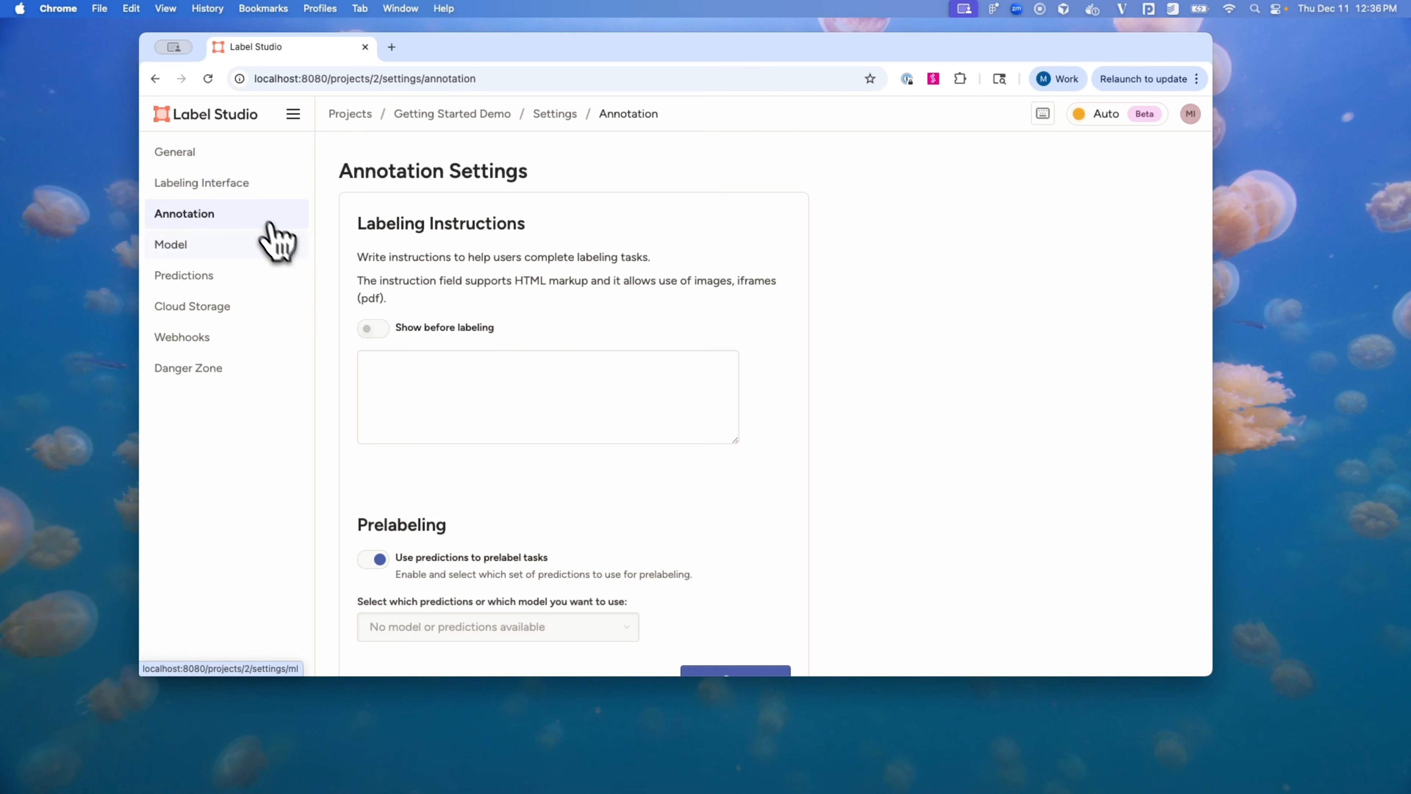
scroll(332, 328, "down", 2)
scroll(334, 337, "down", 2)
scroll(328, 334, "up", 3)
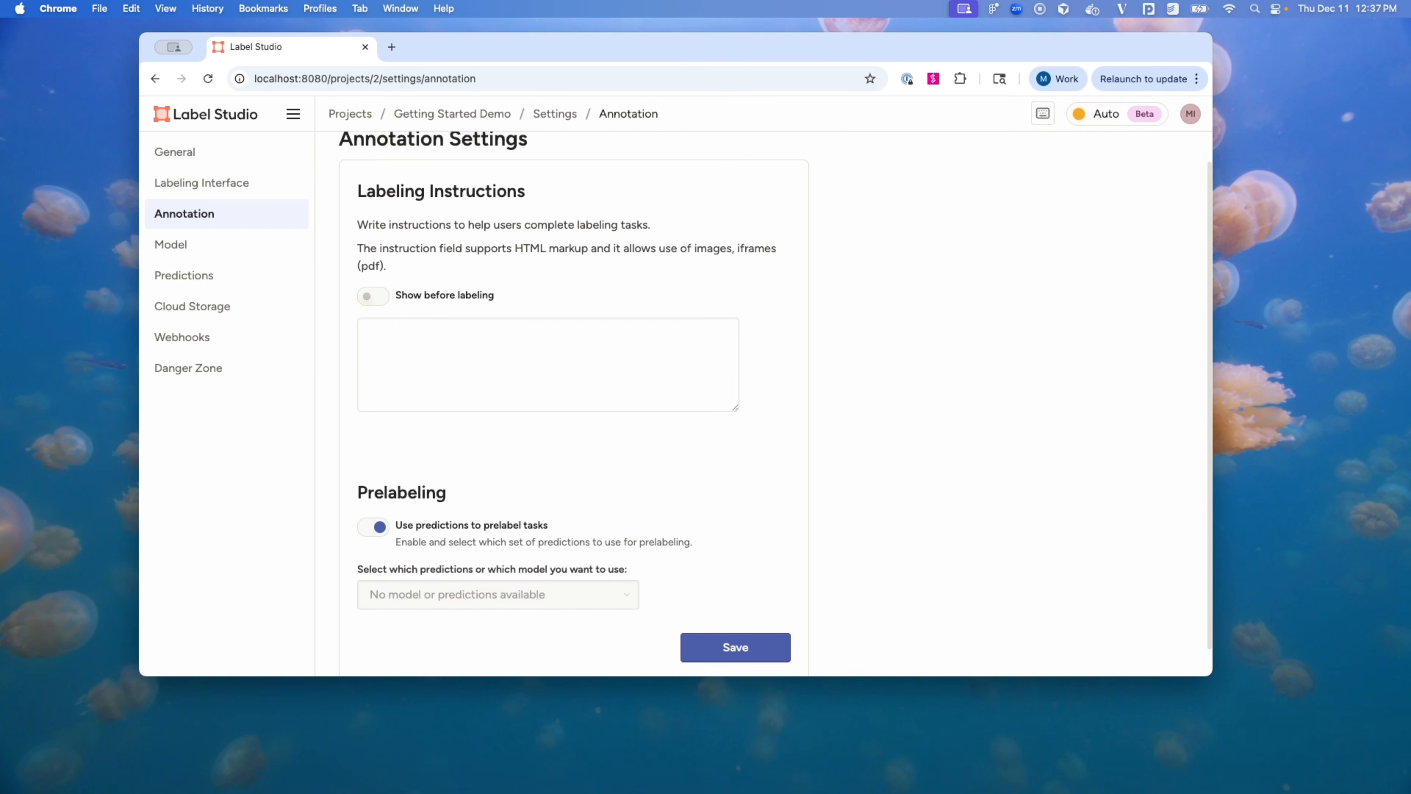
left_click(243, 249)
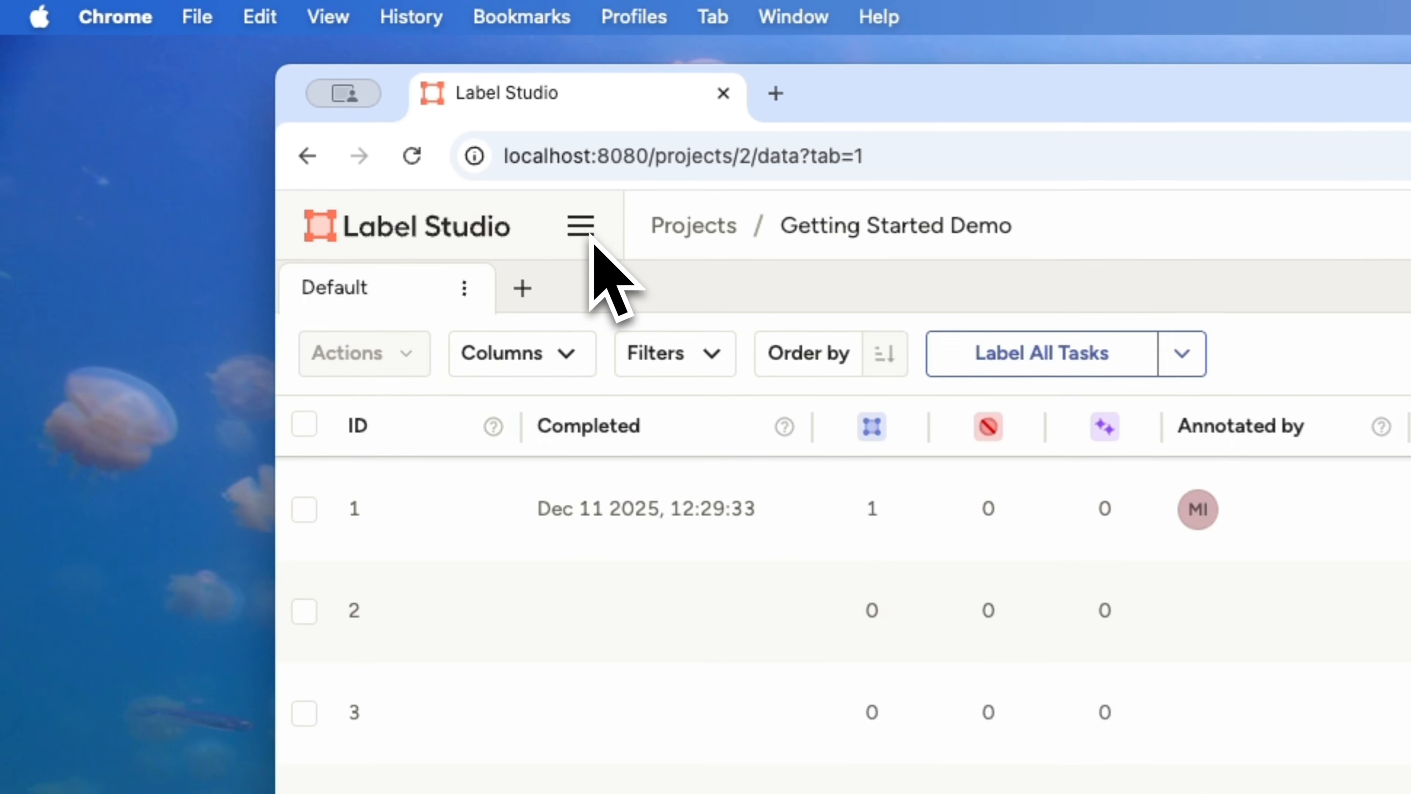
Step: Go to the Organization members page and open Add People to show the invite link
left_click(294, 117)
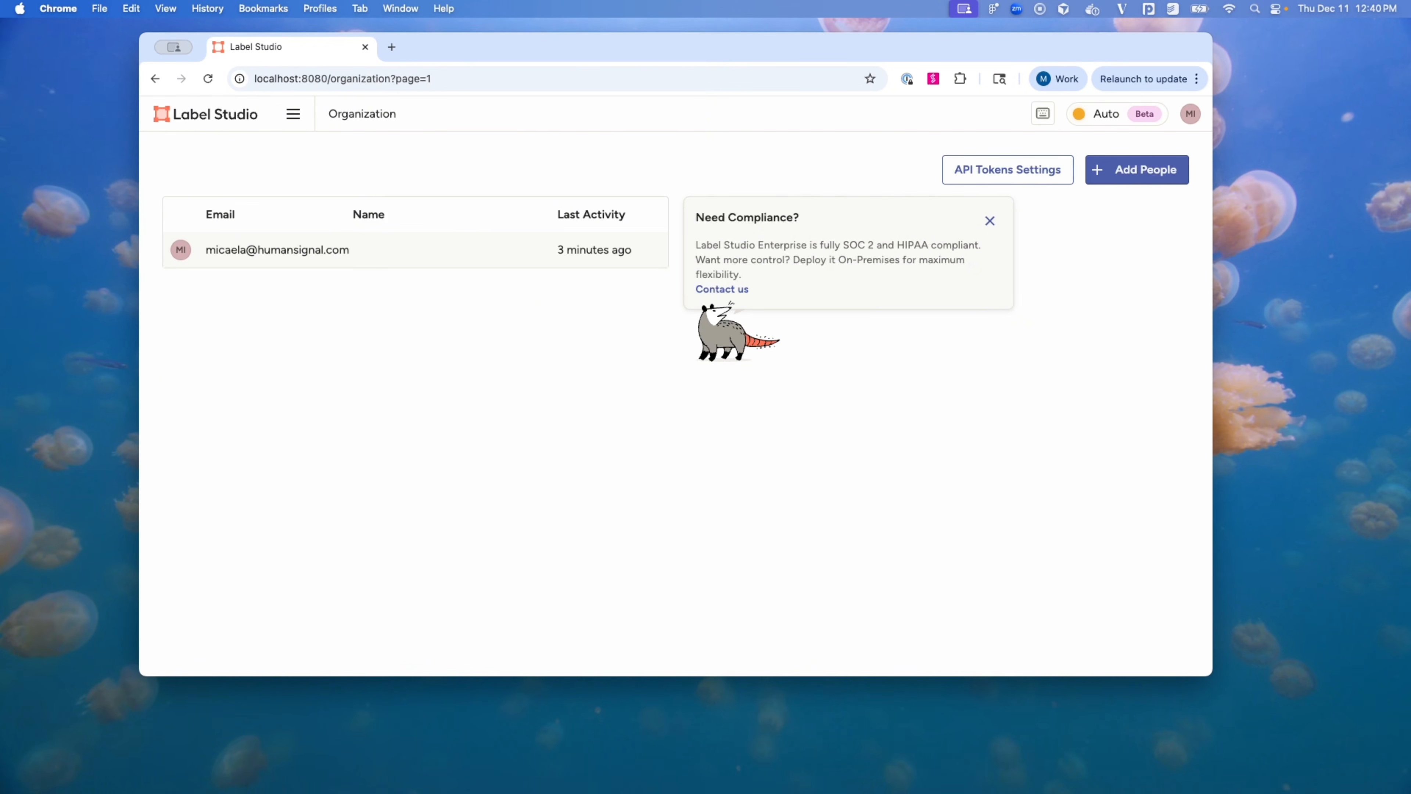
left_click(1115, 174)
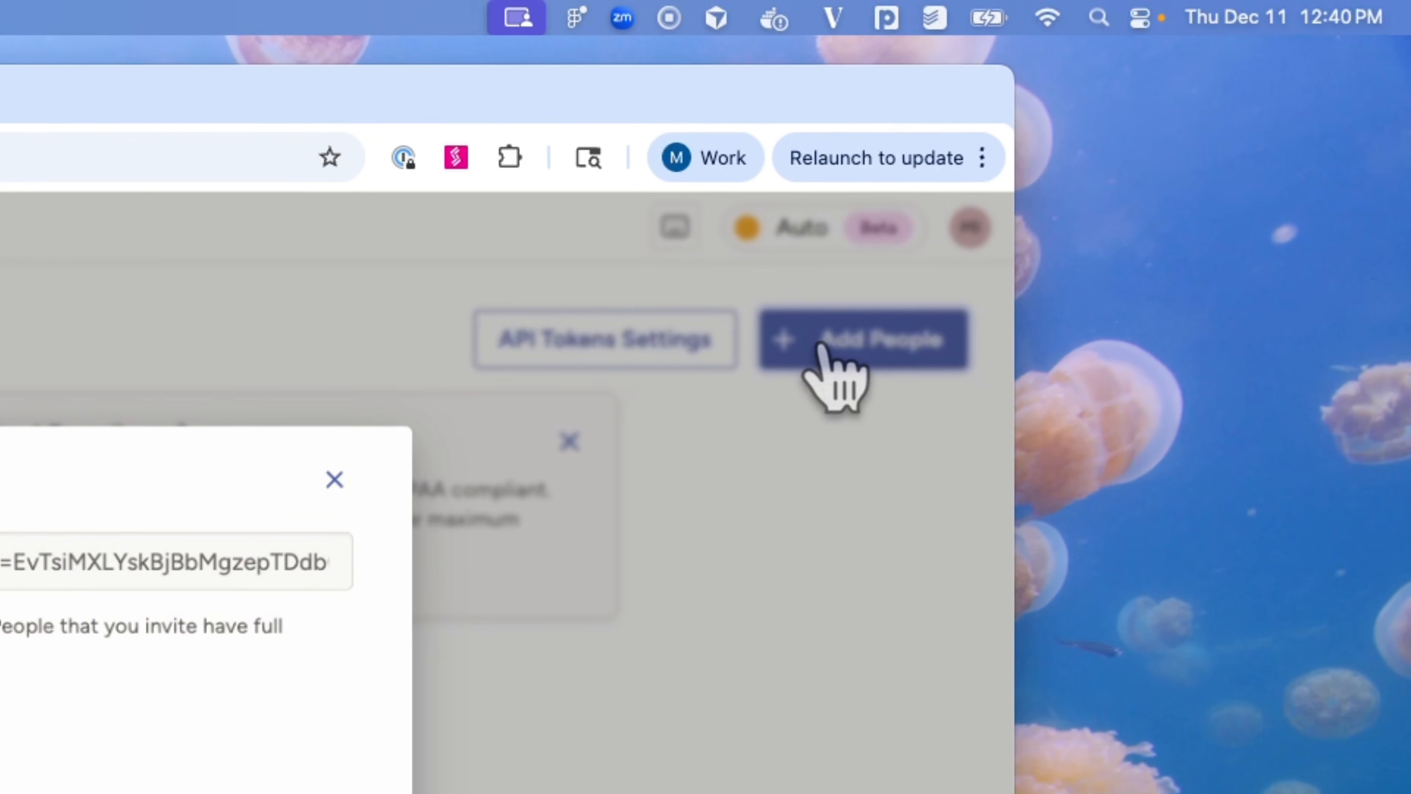